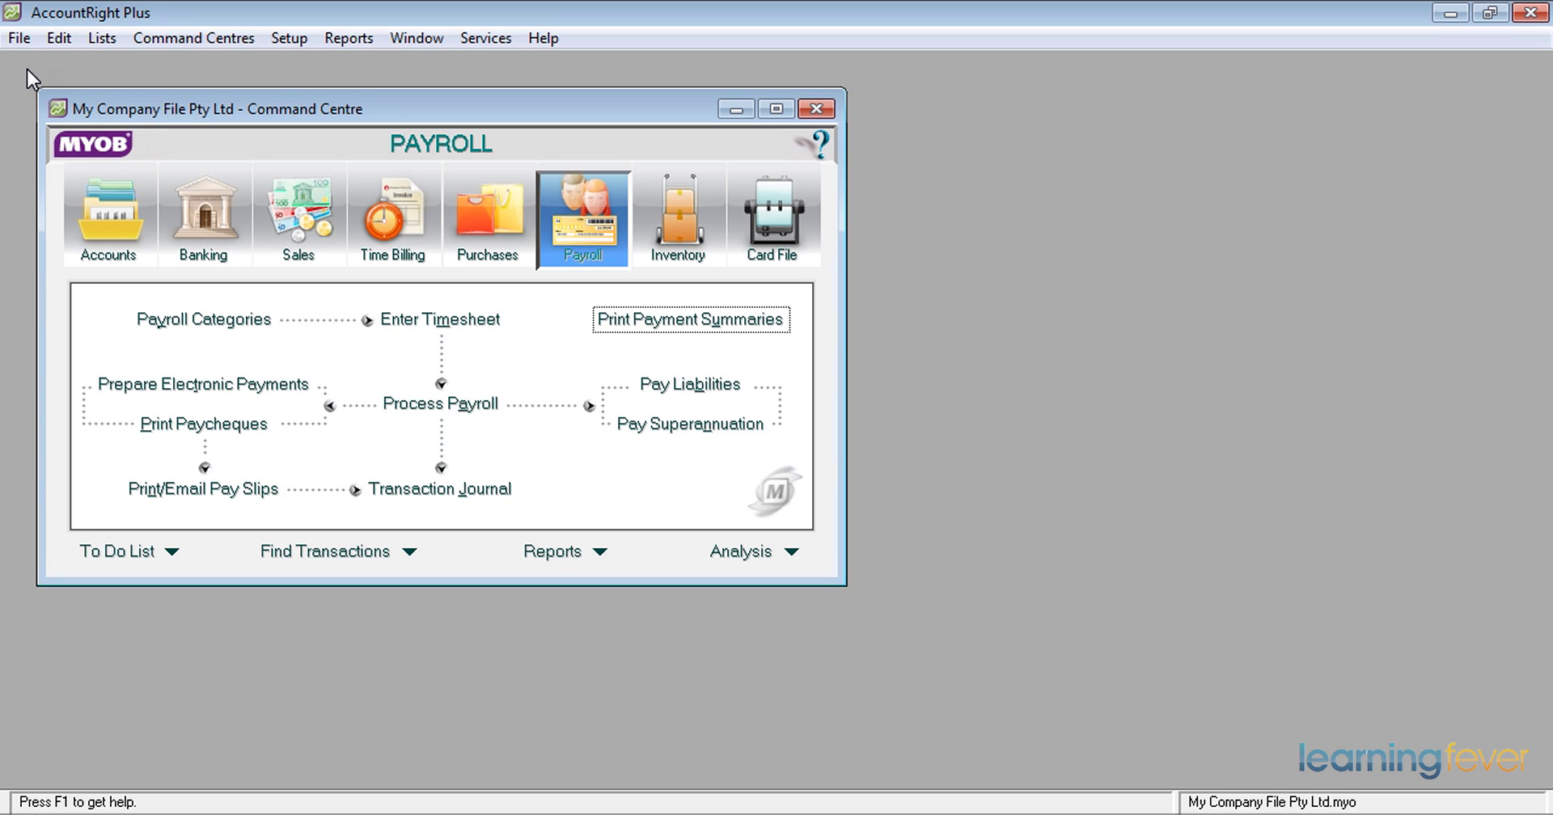
Begin starting a new payroll year for the company file, choosing to continue without a session report
left_click(17, 44)
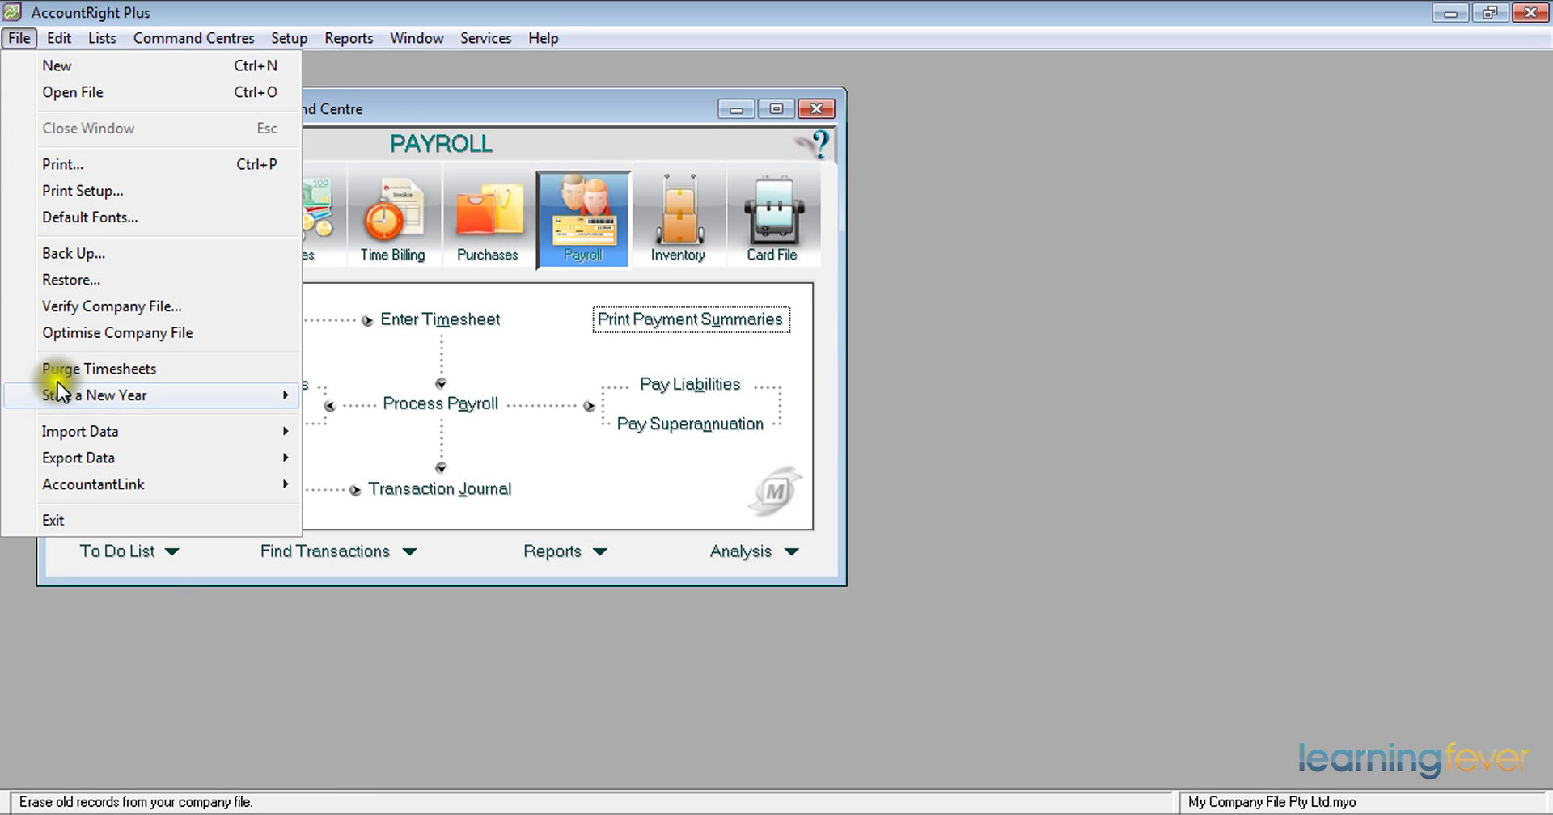
mouse_move(61, 396)
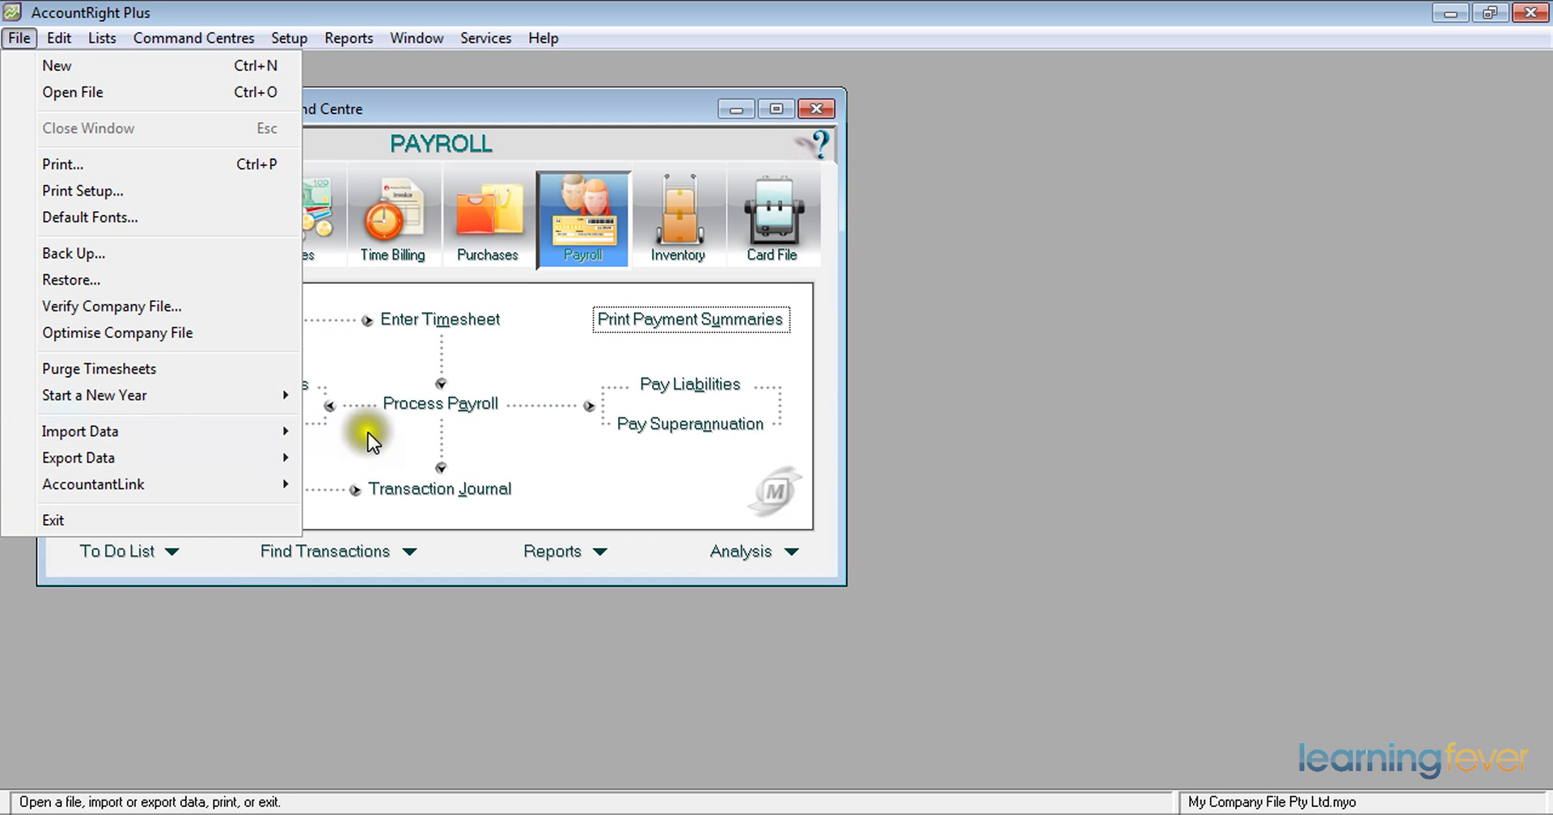
mouse_move(273, 395)
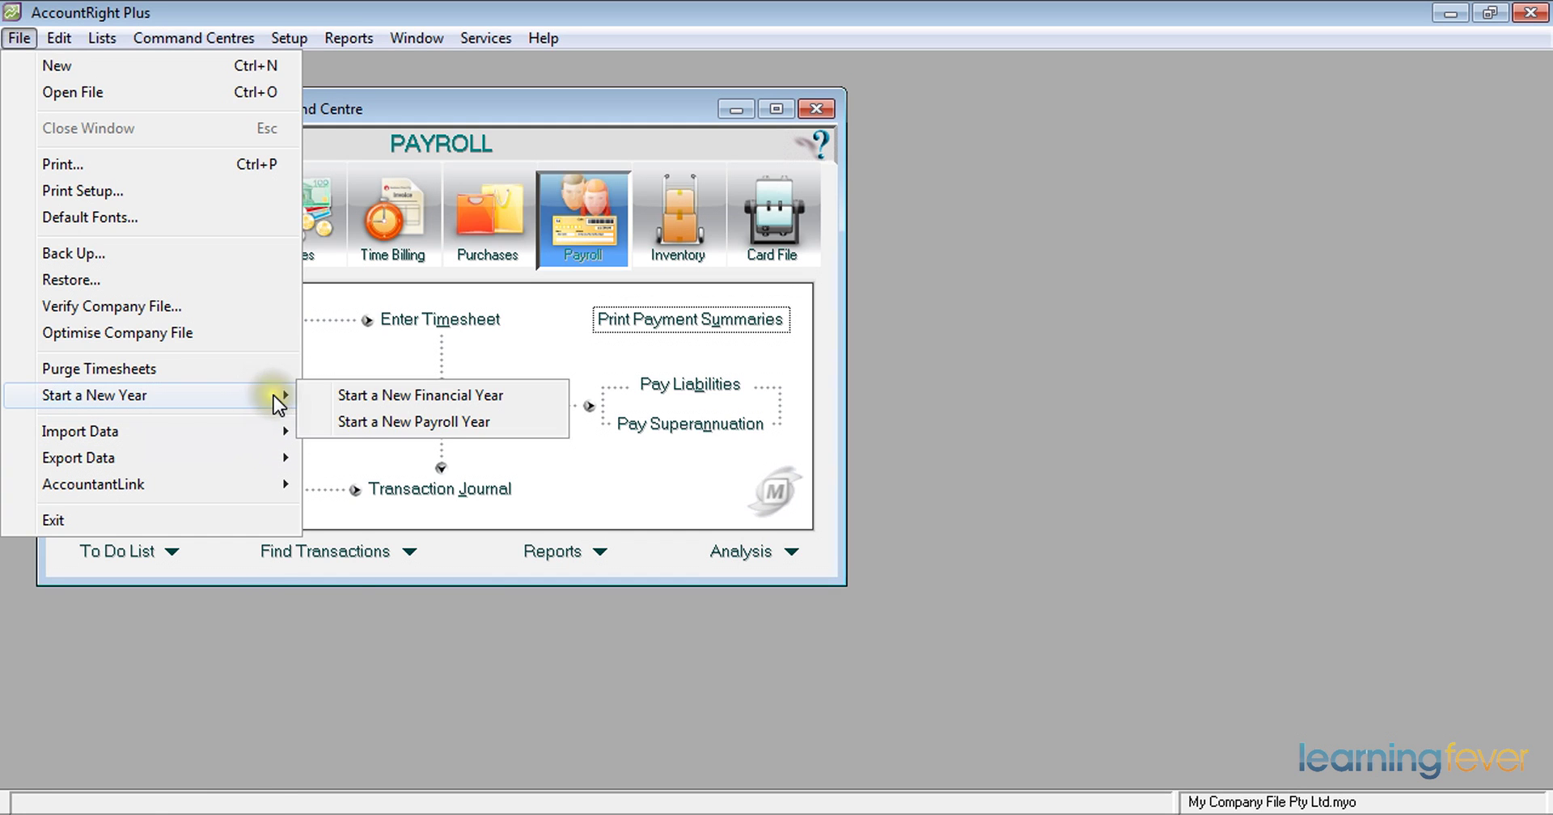
left_click(389, 426)
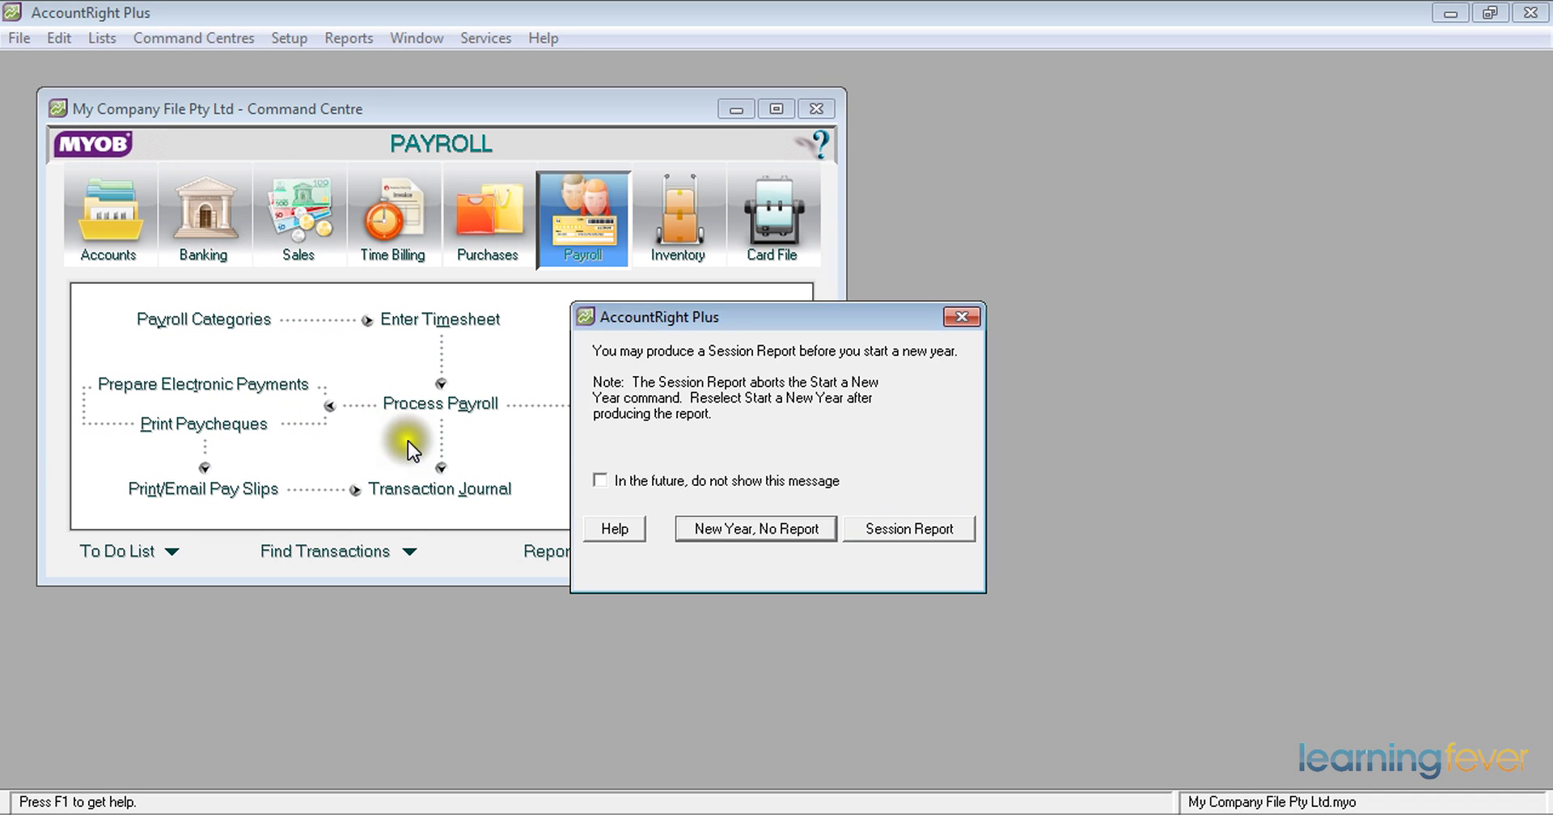
left_click(714, 534)
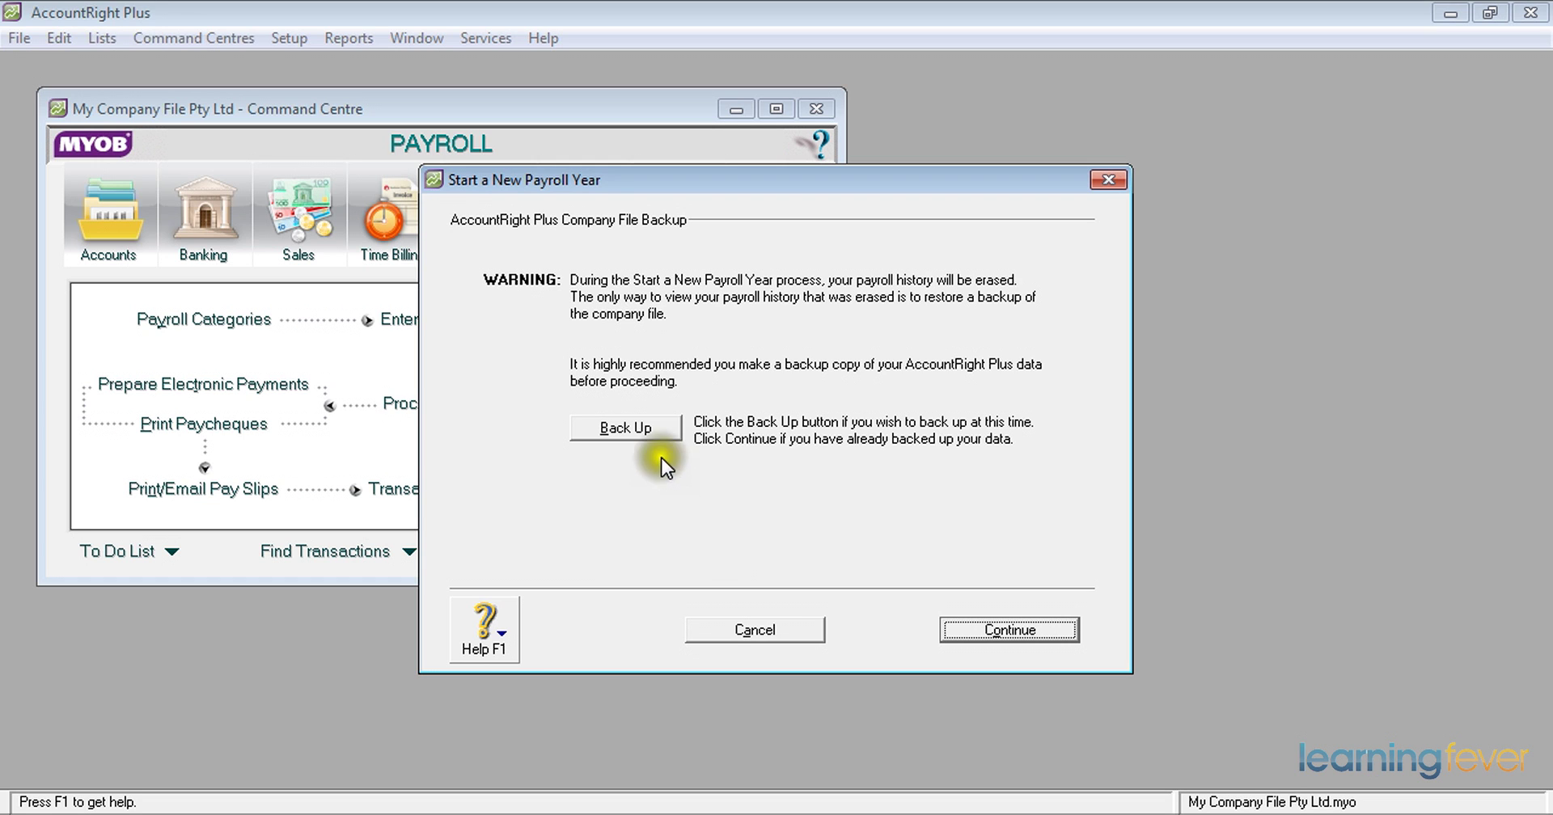
Start a backup of the company file and M-Powered Services Centre only, including a check of the company file for errors
left_click(628, 429)
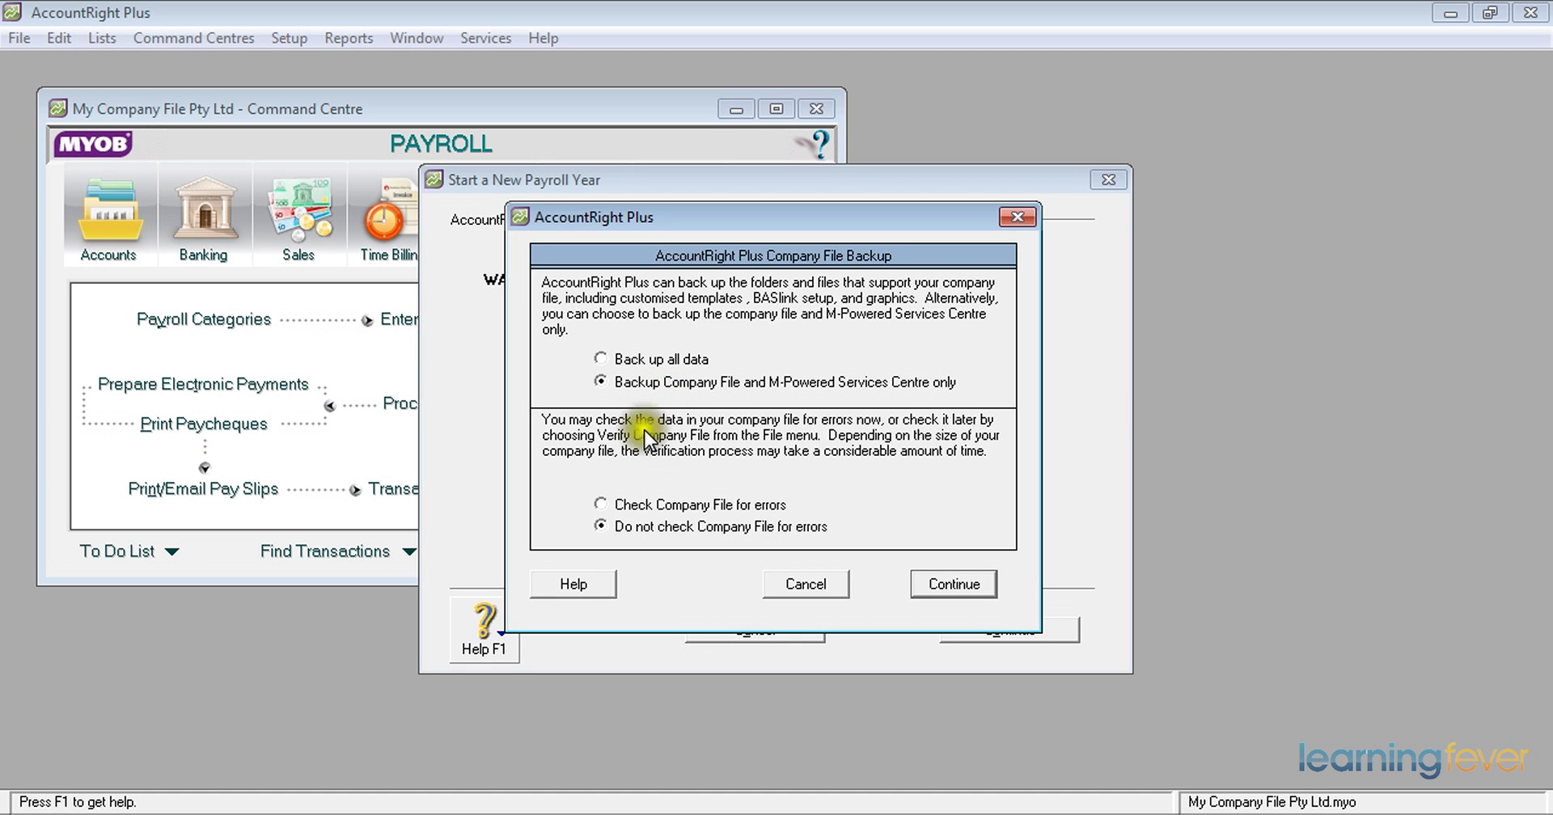
left_click(602, 504)
left_click(931, 590)
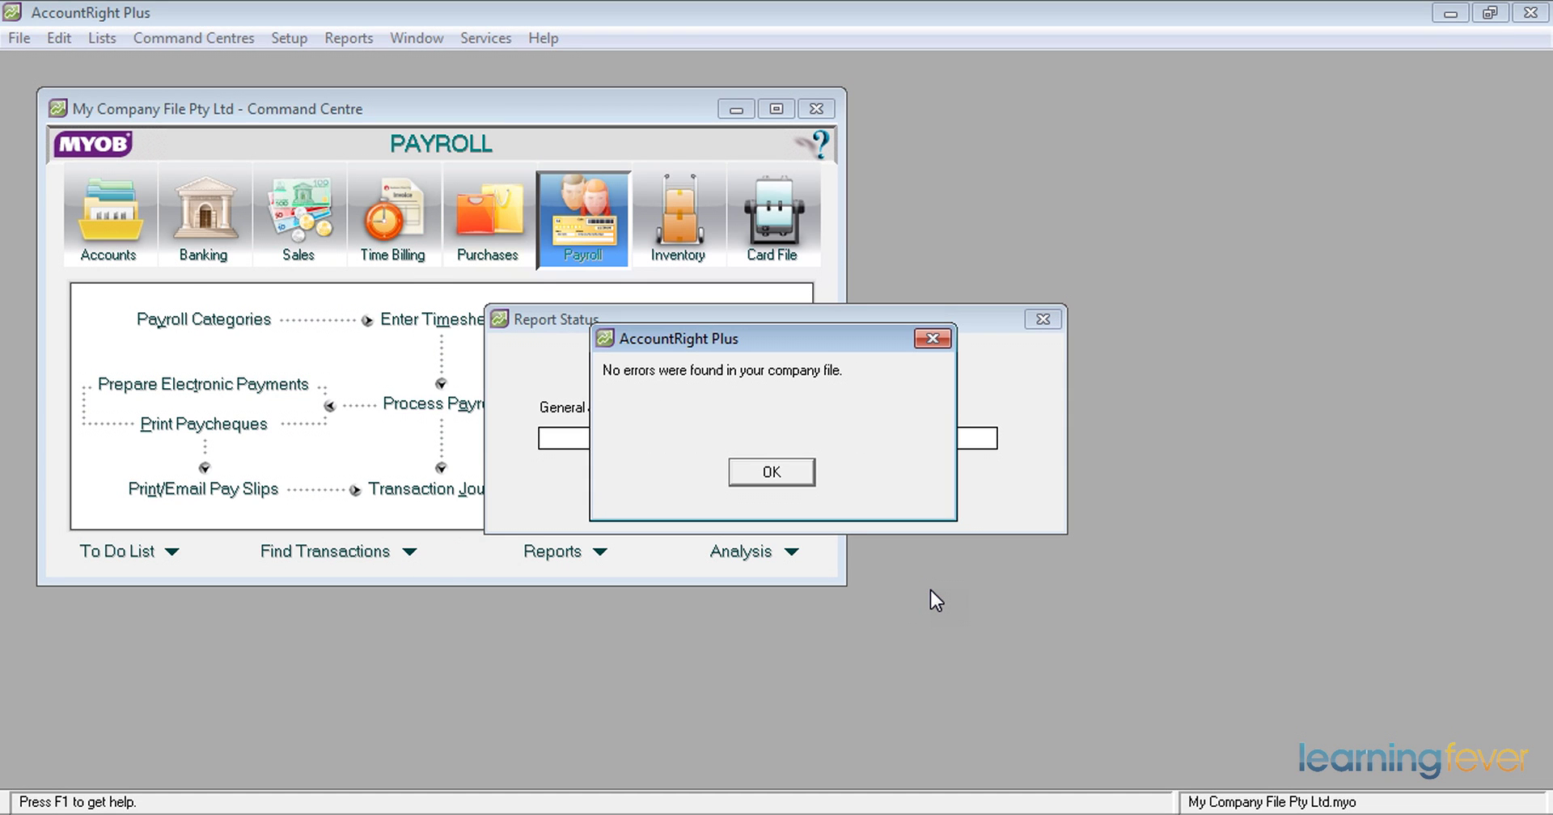
left_click(773, 473)
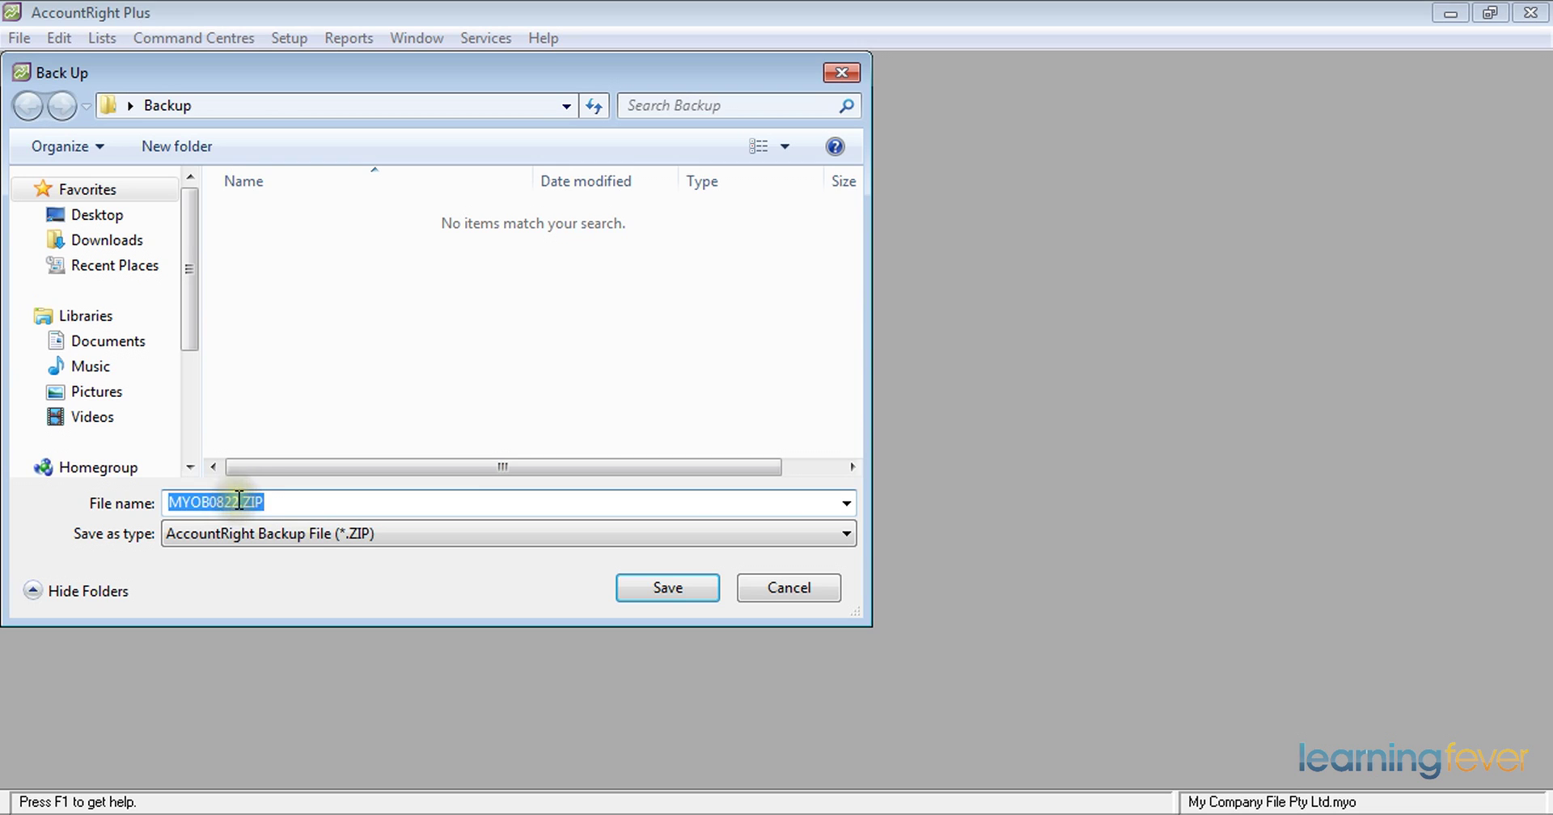
Name the backup file Payroll 2013.ZIP and save it in the Backup folder
left_click(238, 501)
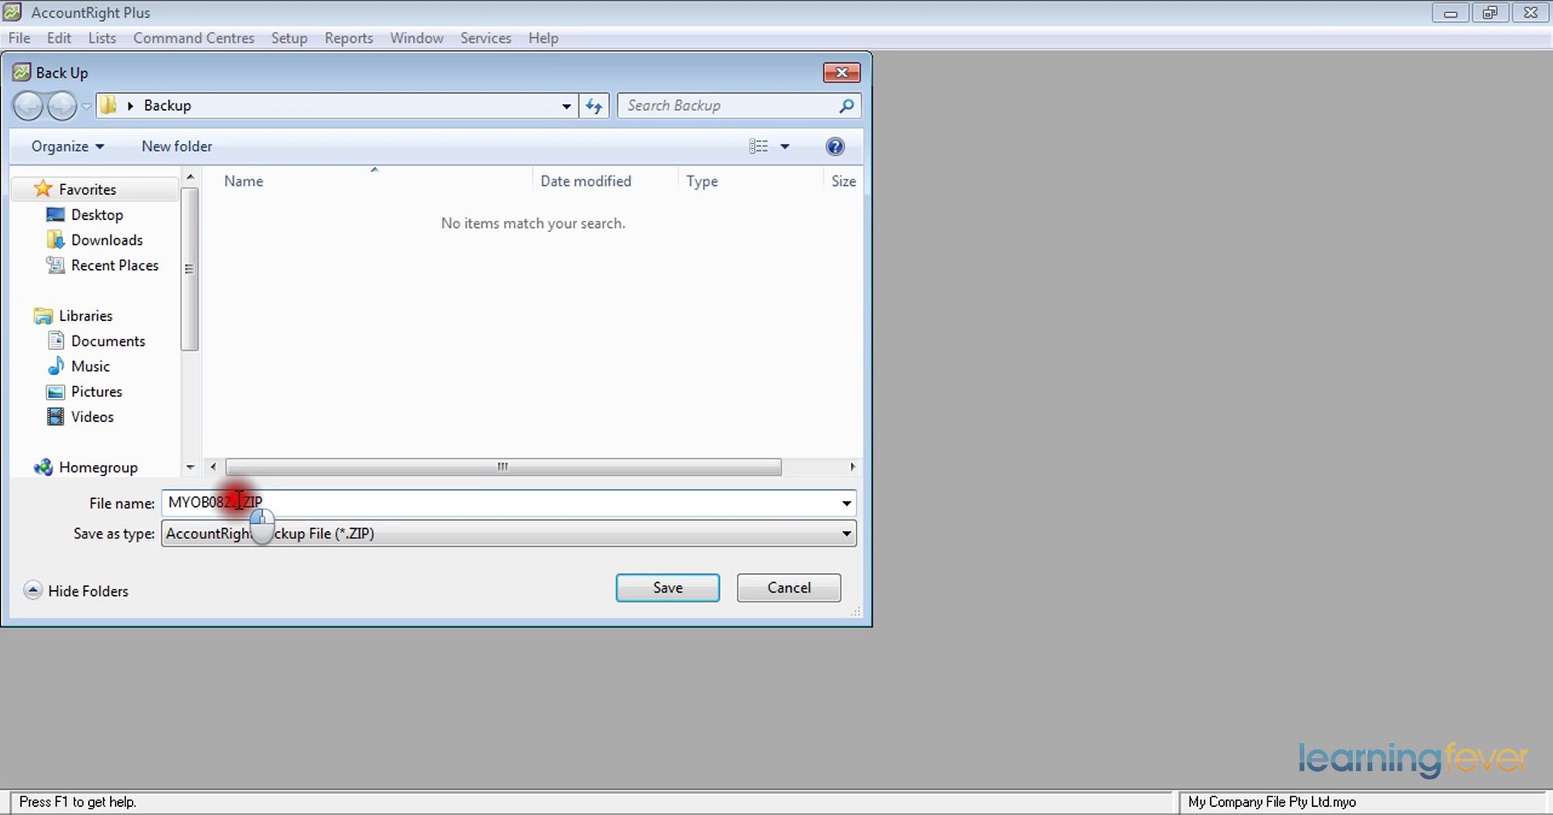
left_click_drag(239, 502, 167, 504)
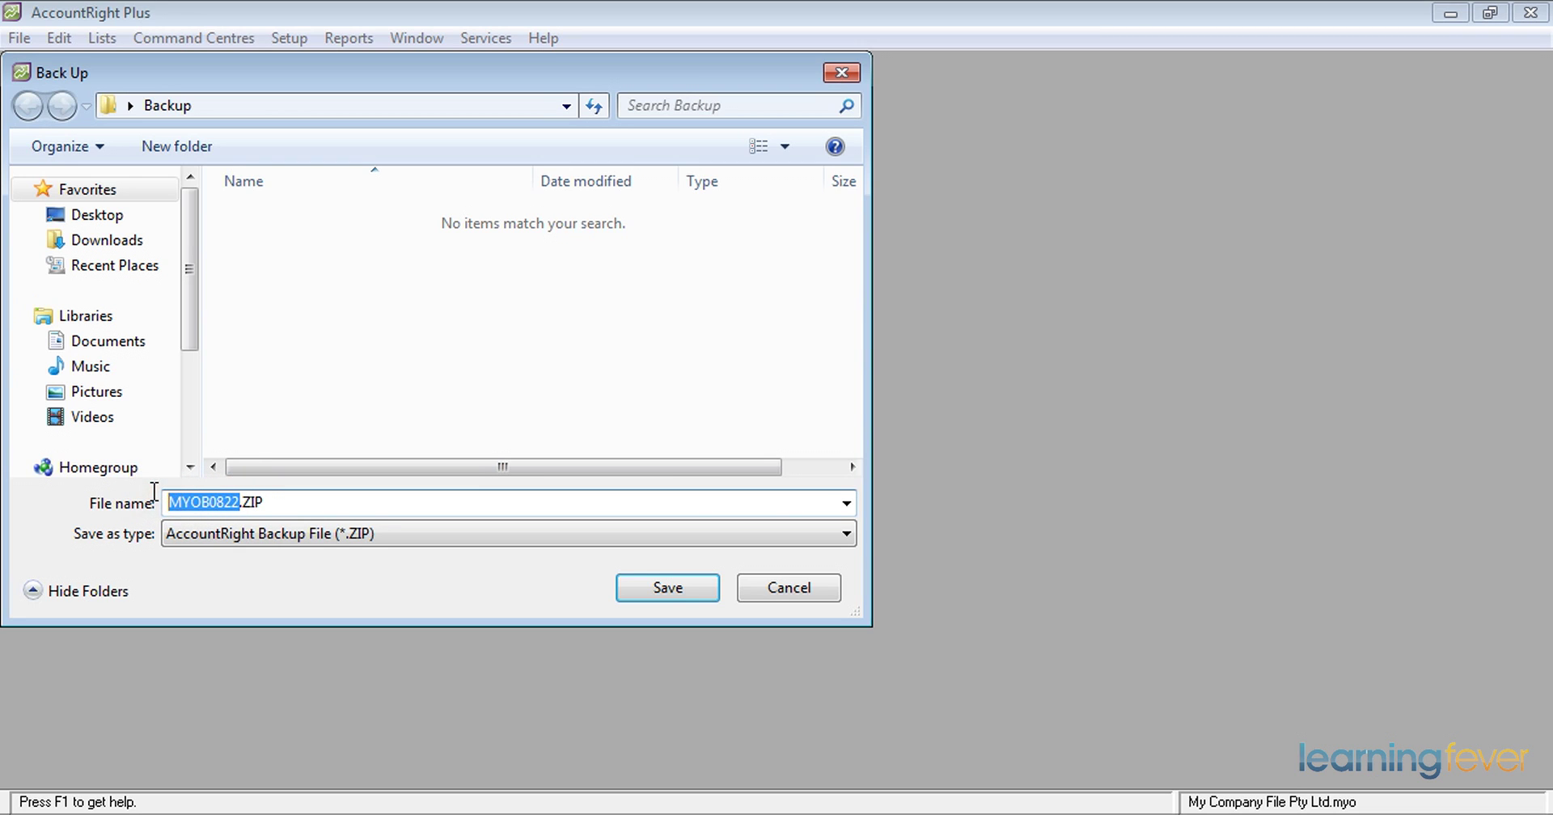
type("Payroll 2013")
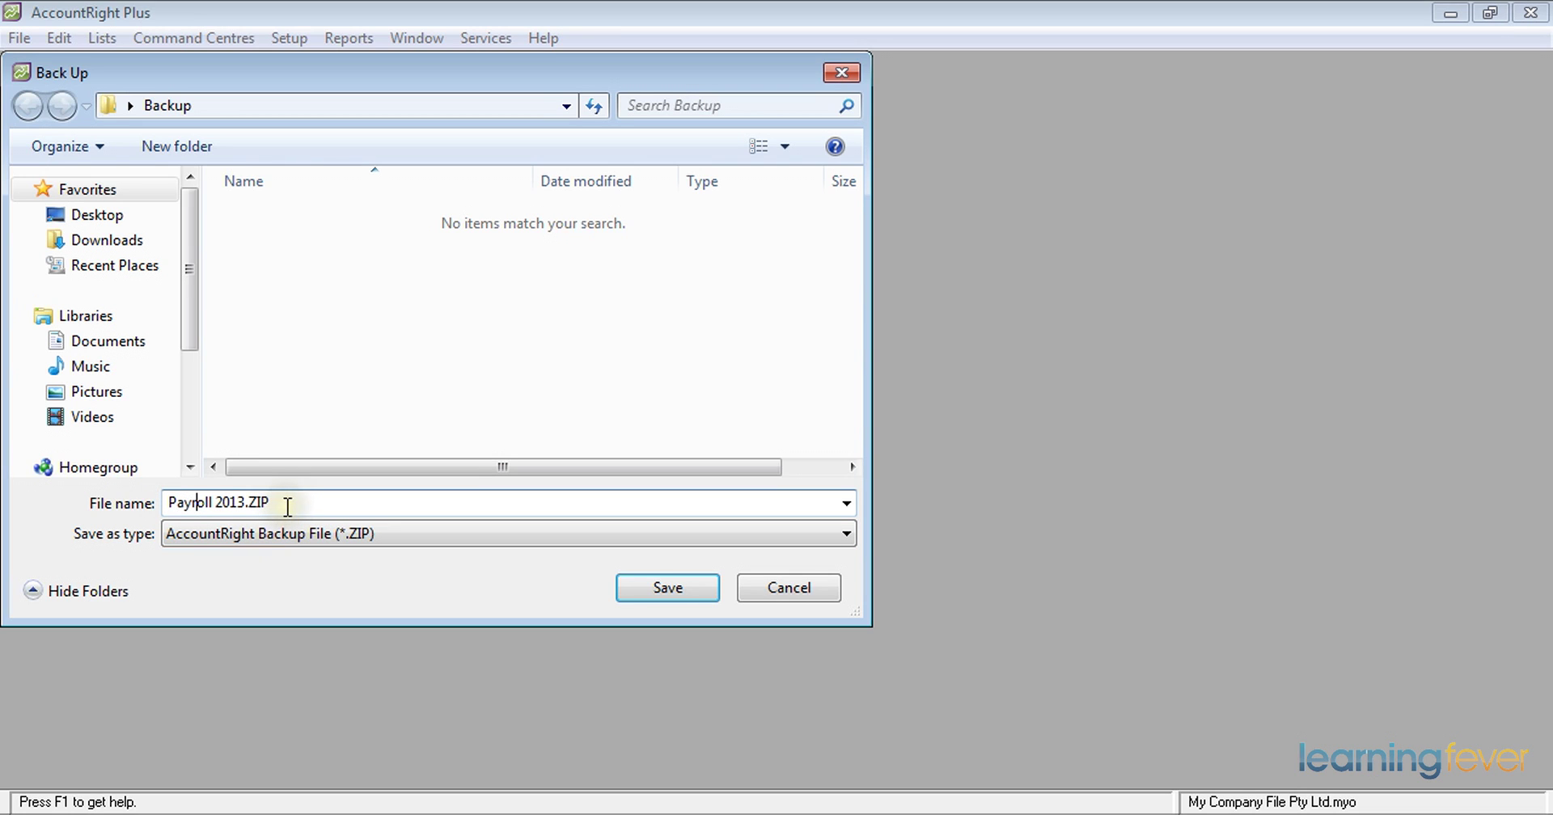
left_click(674, 589)
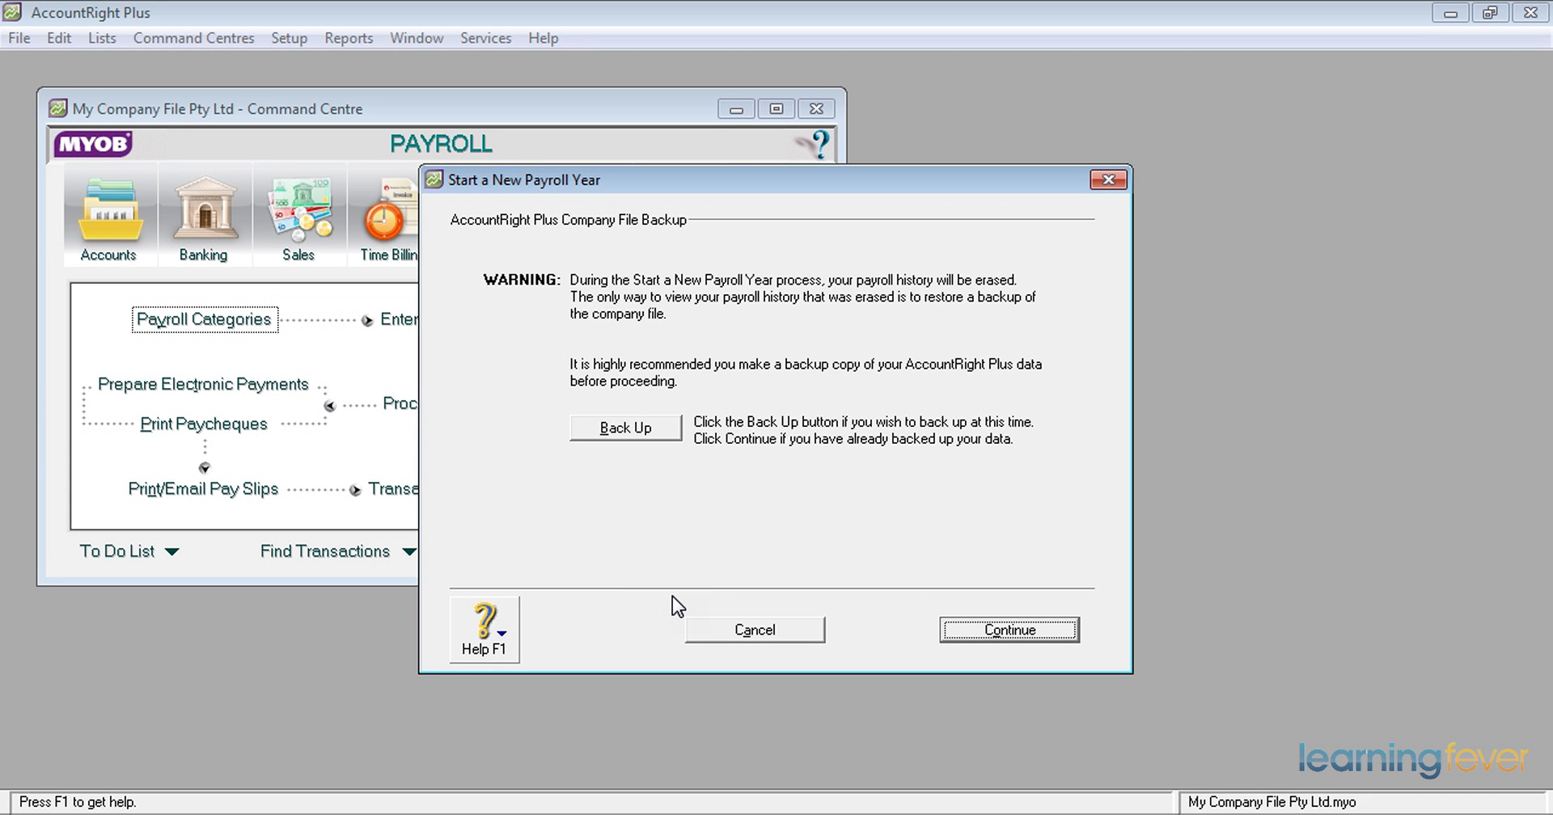
Accept 2014 as the new payroll year ending June 30 and start the new payroll year
left_click(980, 634)
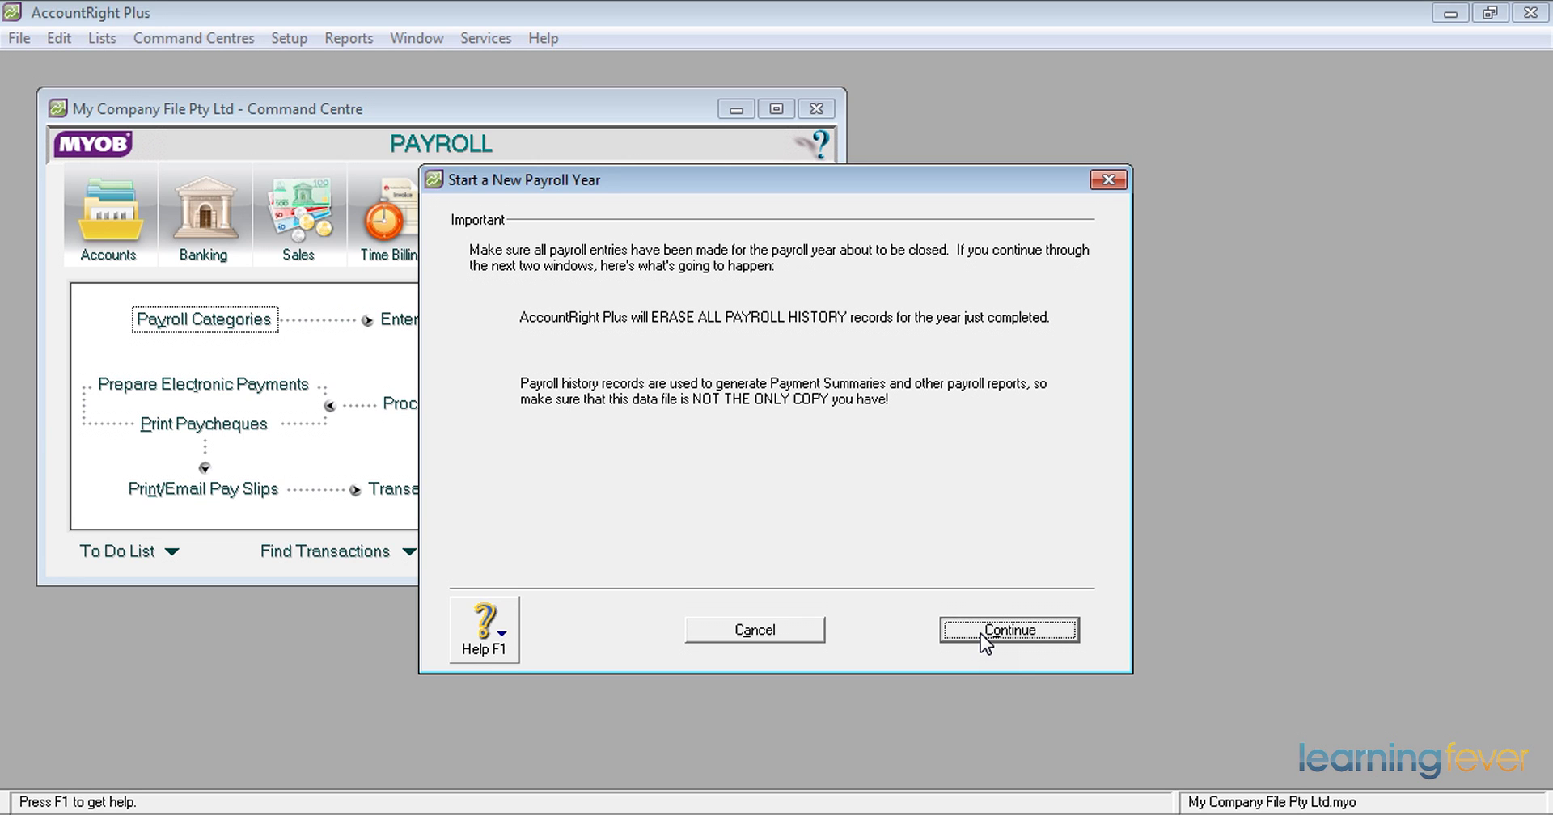
left_click(980, 633)
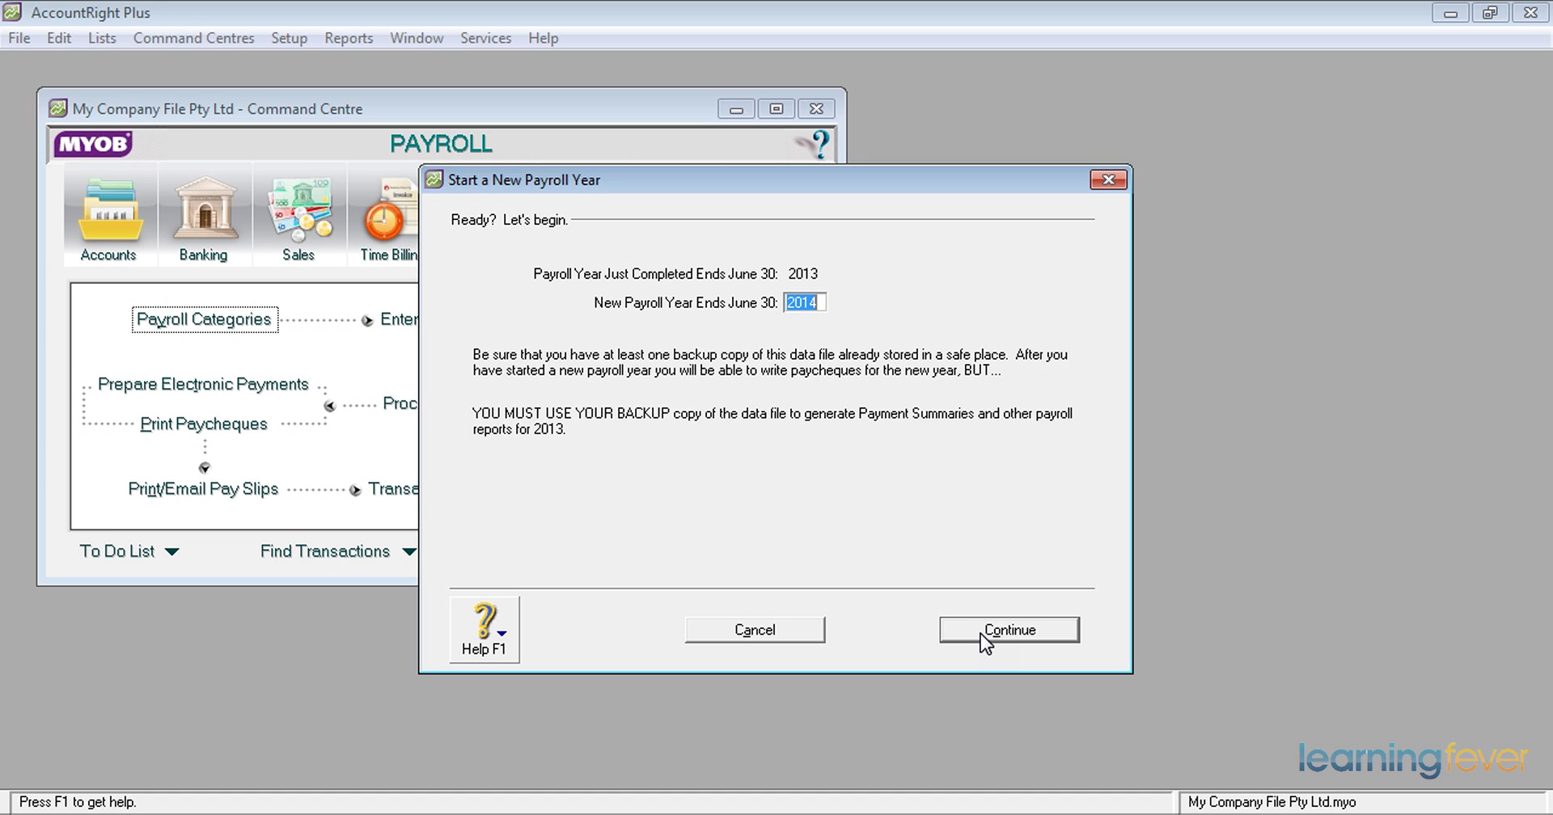
left_click(980, 633)
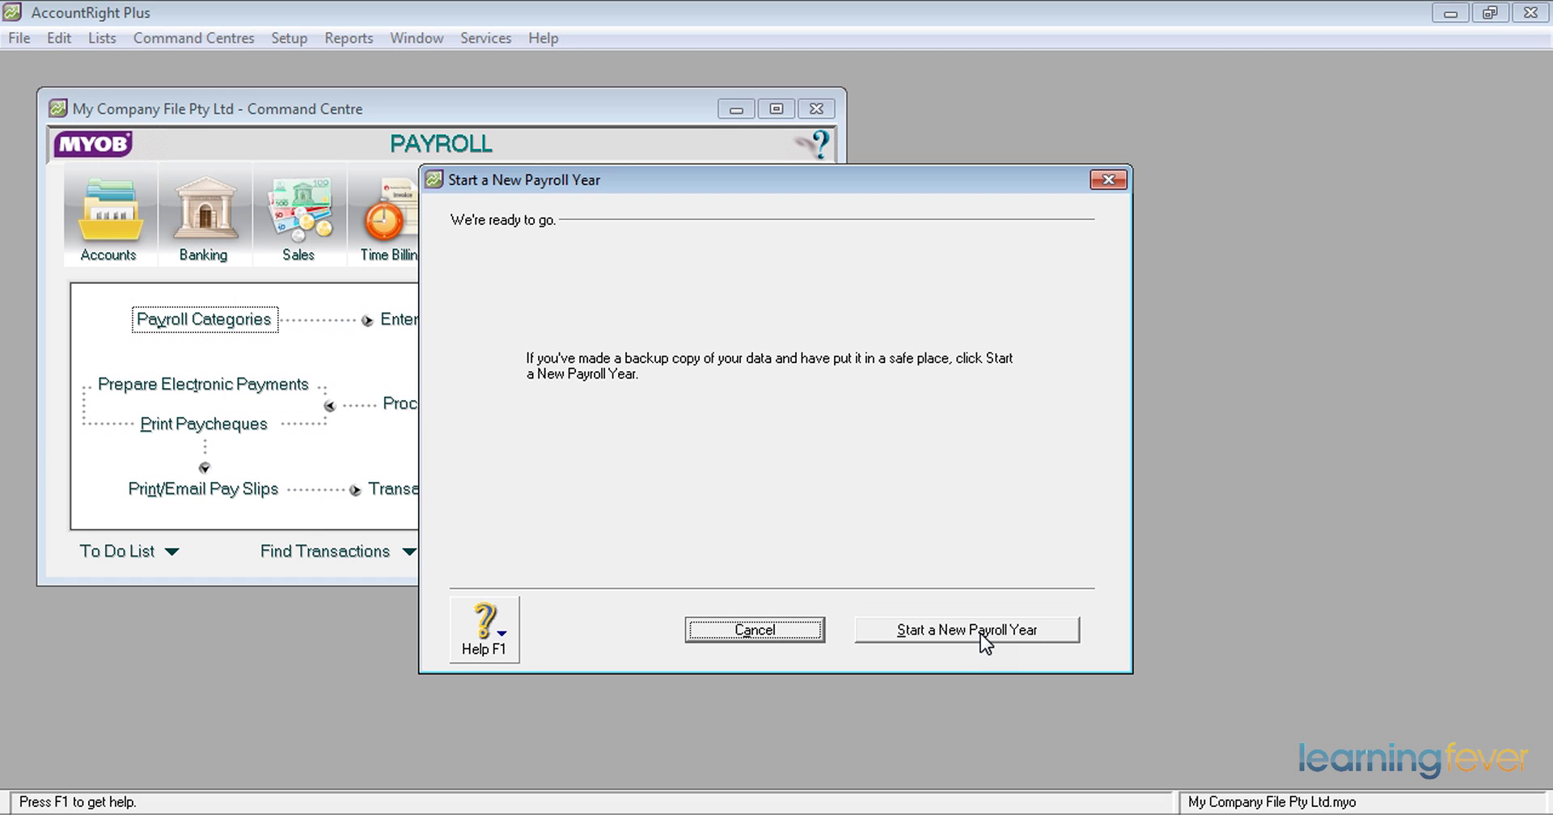
left_click(981, 634)
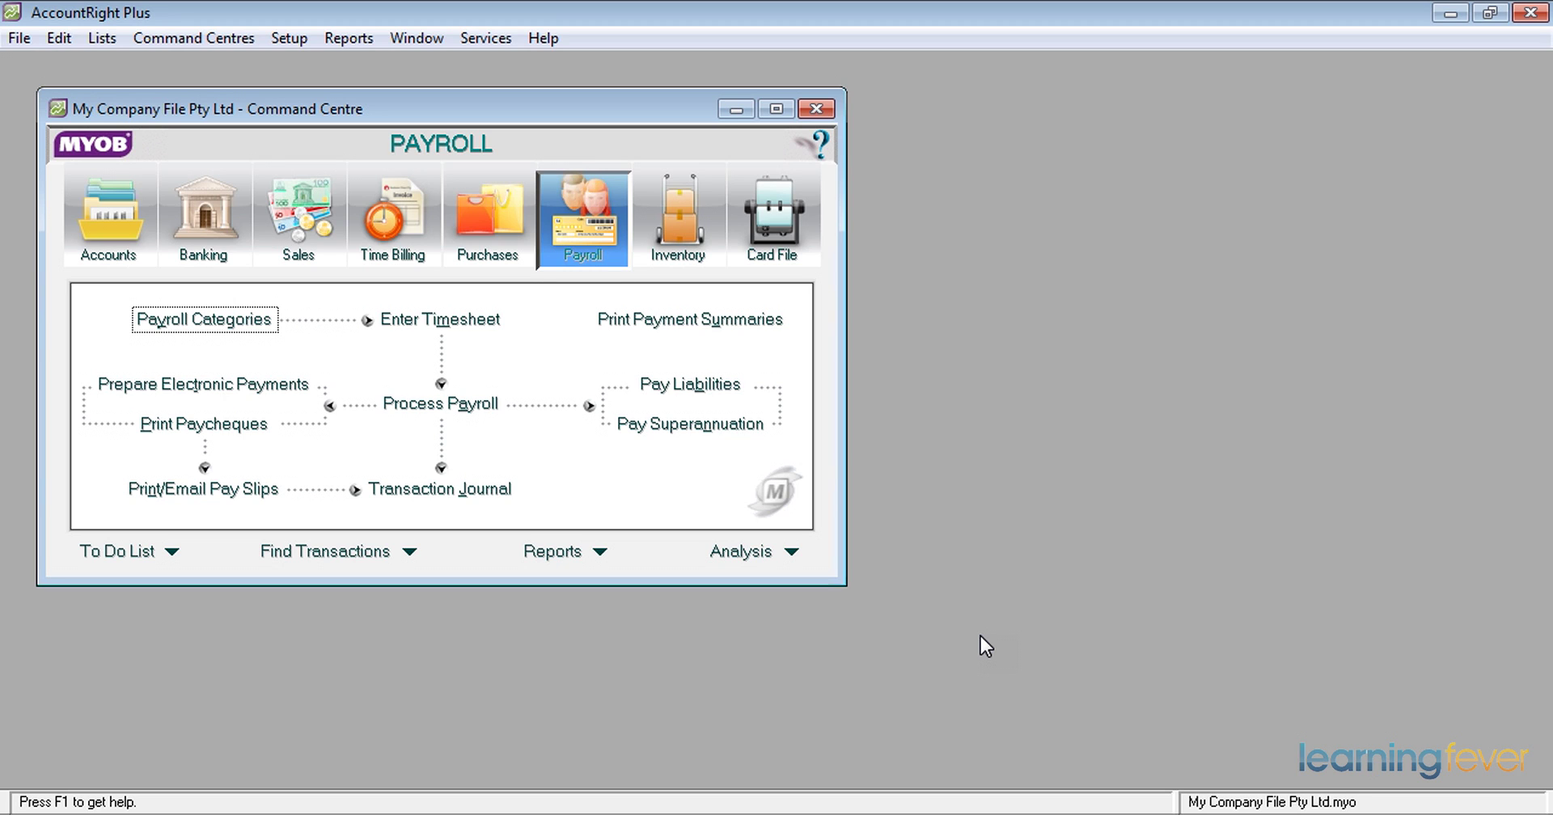
Open the card of the last employee in the Card File's employee cards list
left_click(775, 217)
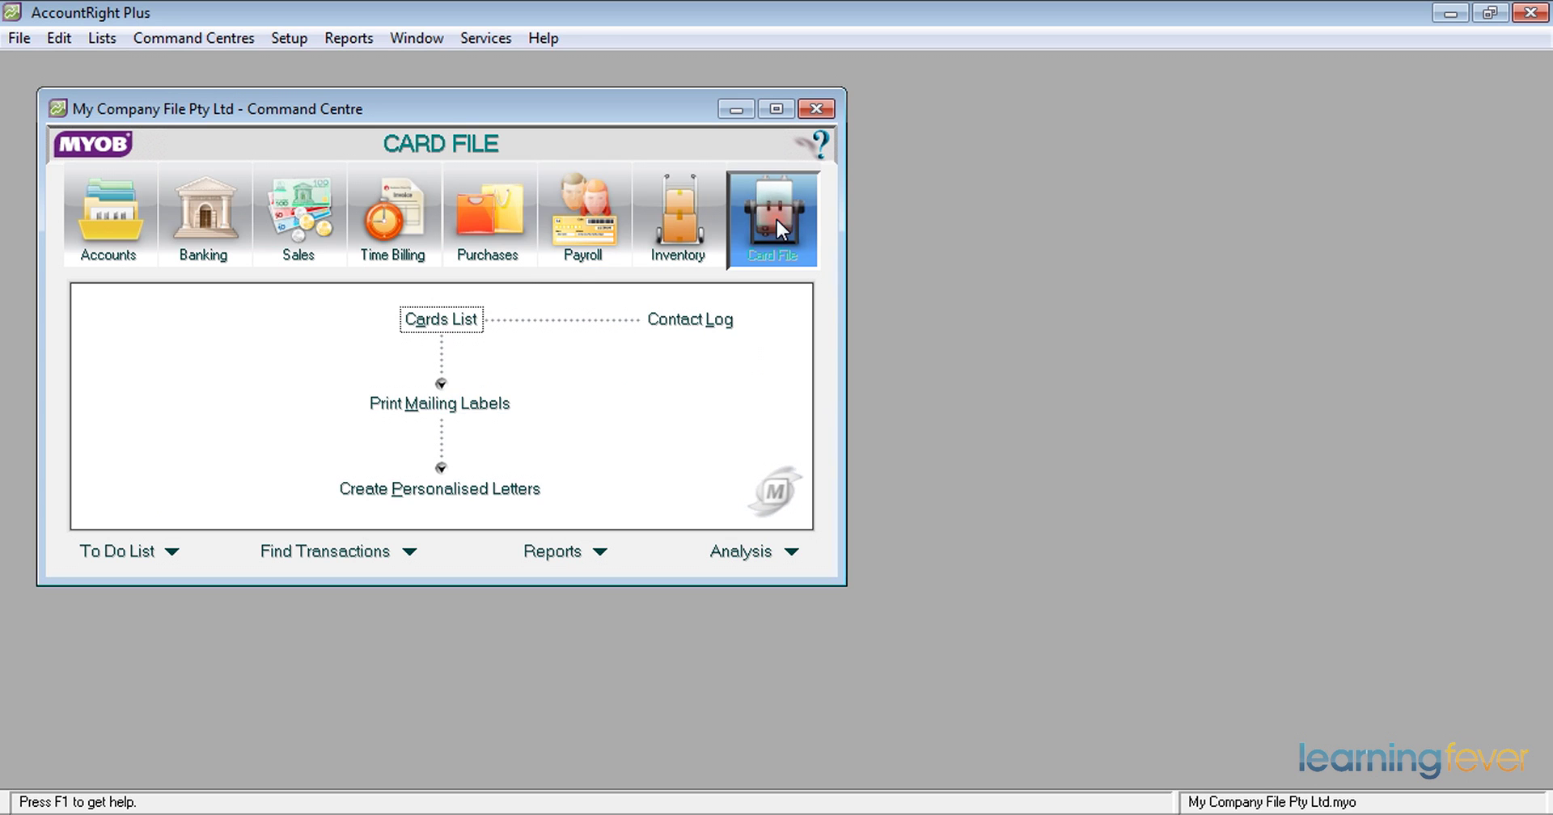
left_click(453, 323)
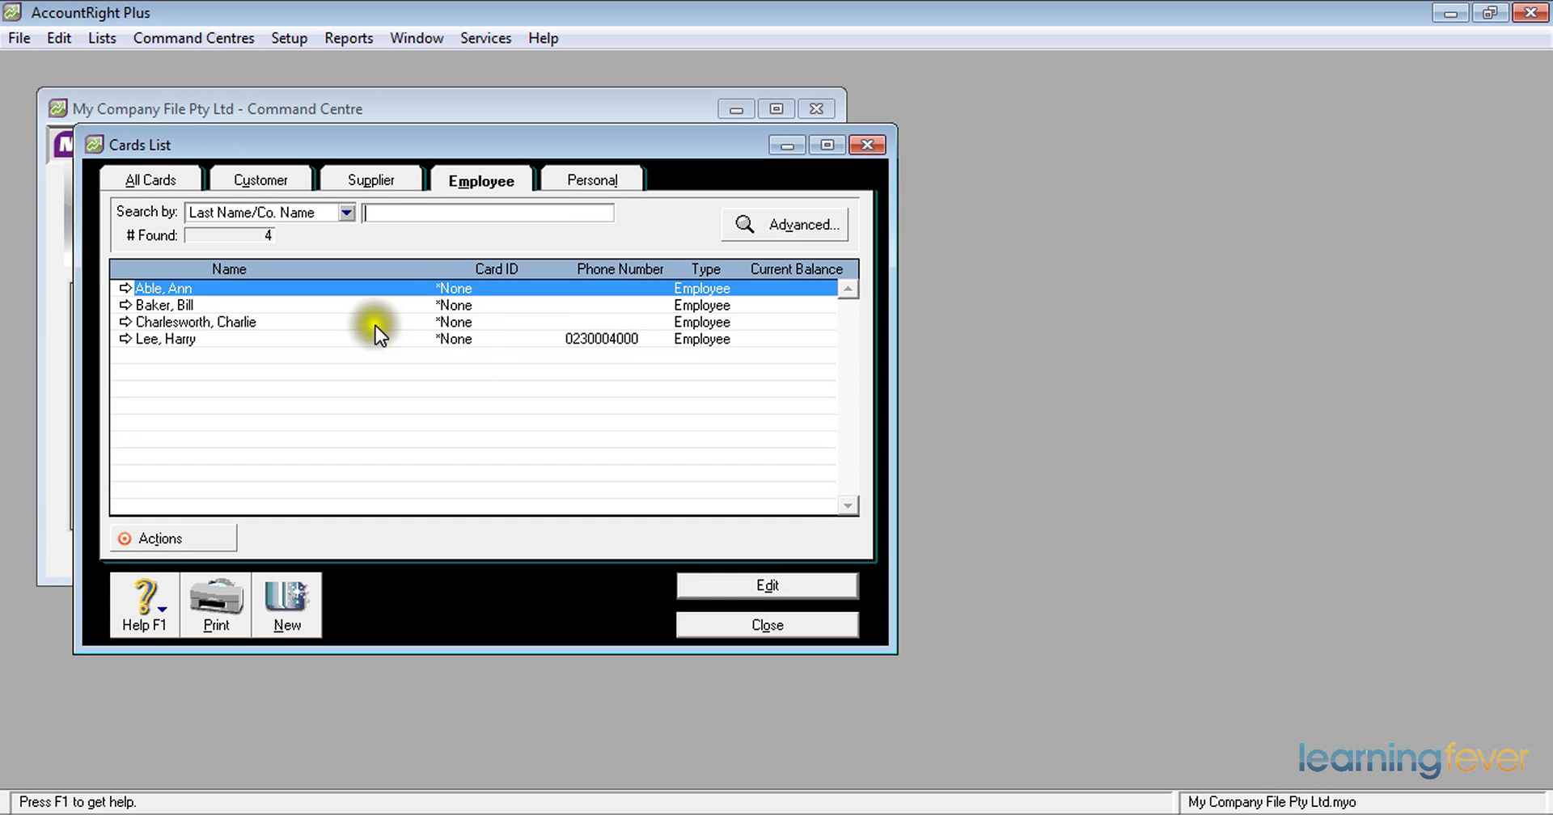
left_click(123, 325)
left_click(124, 338)
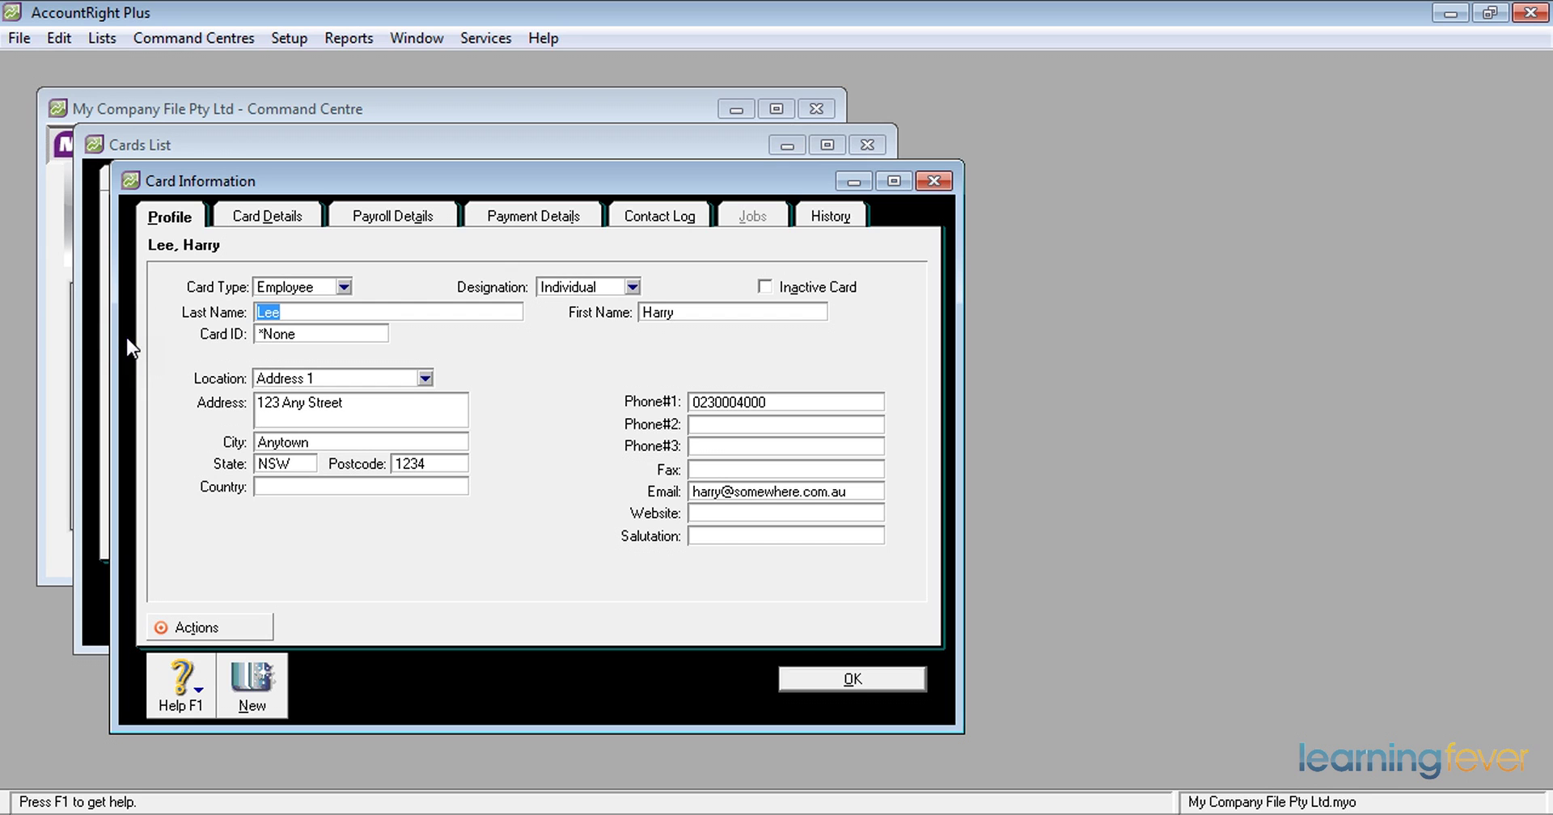
Review the employee's year-to-date pay history in the payroll details, and close the card and the cards list
left_click(424, 218)
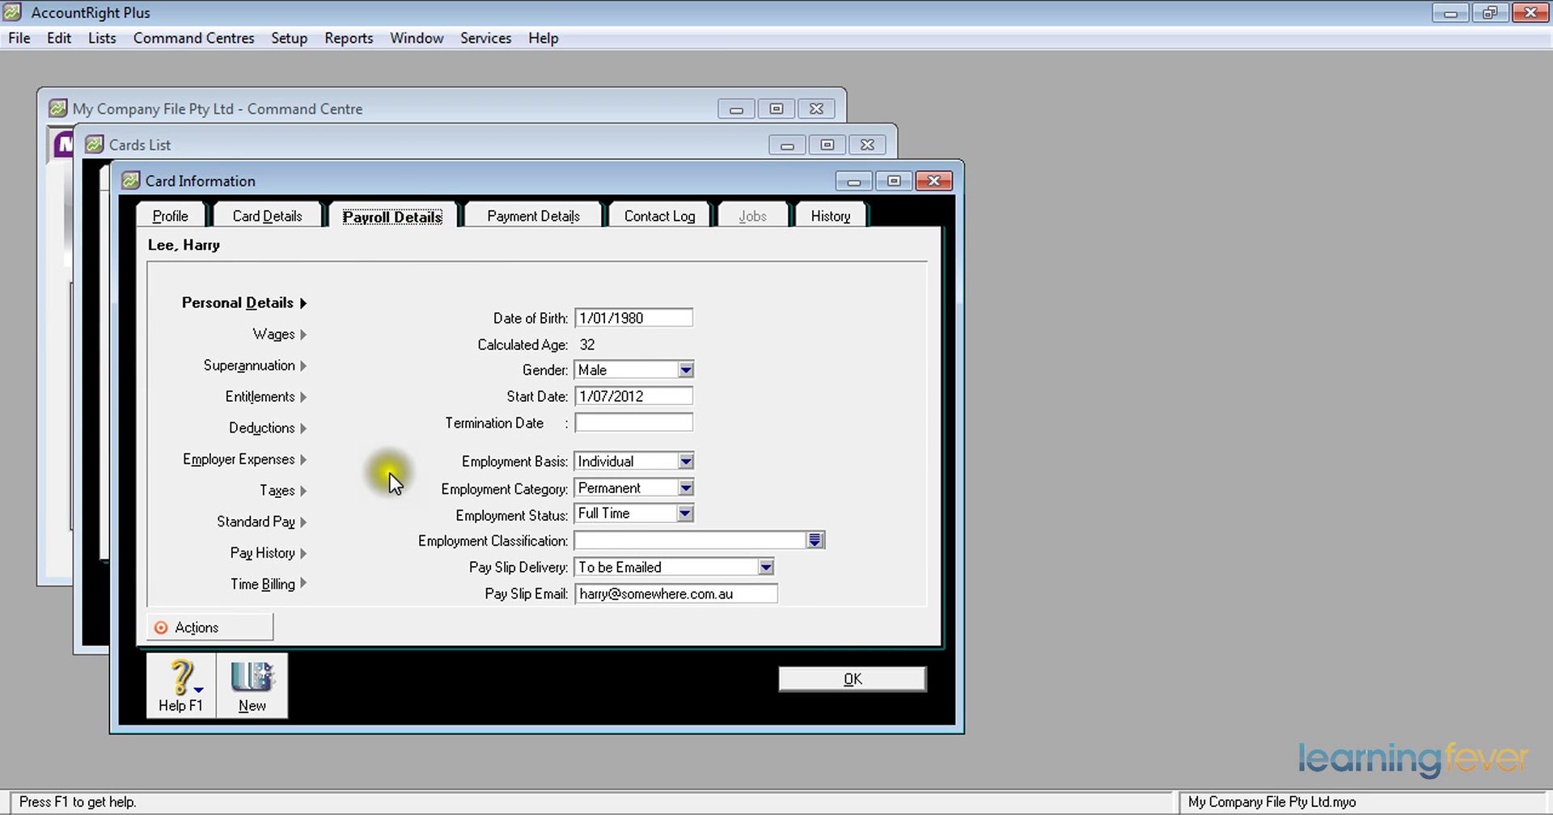
left_click(261, 553)
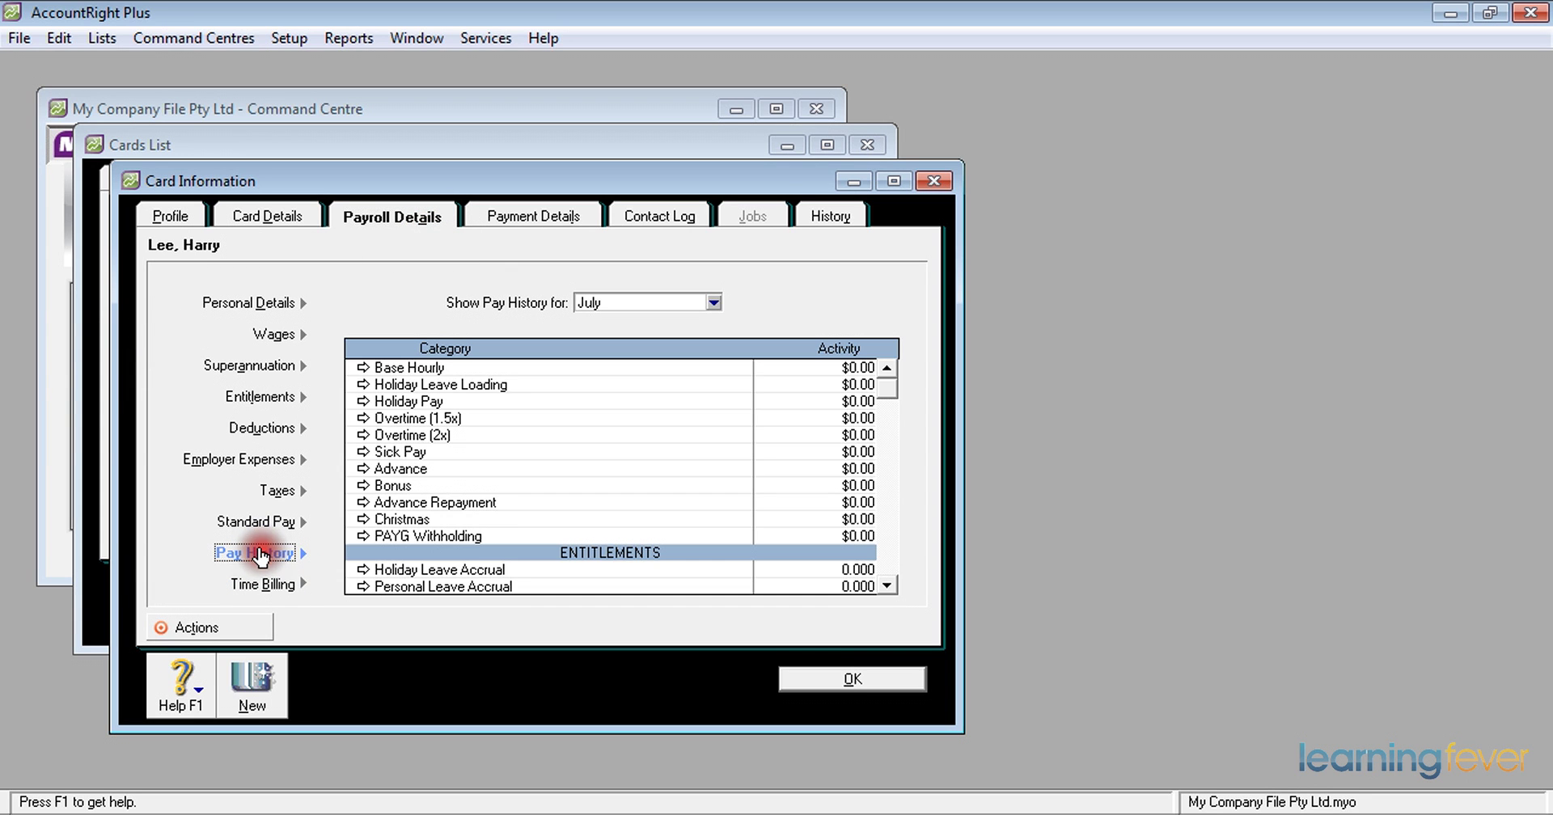
left_click(713, 302)
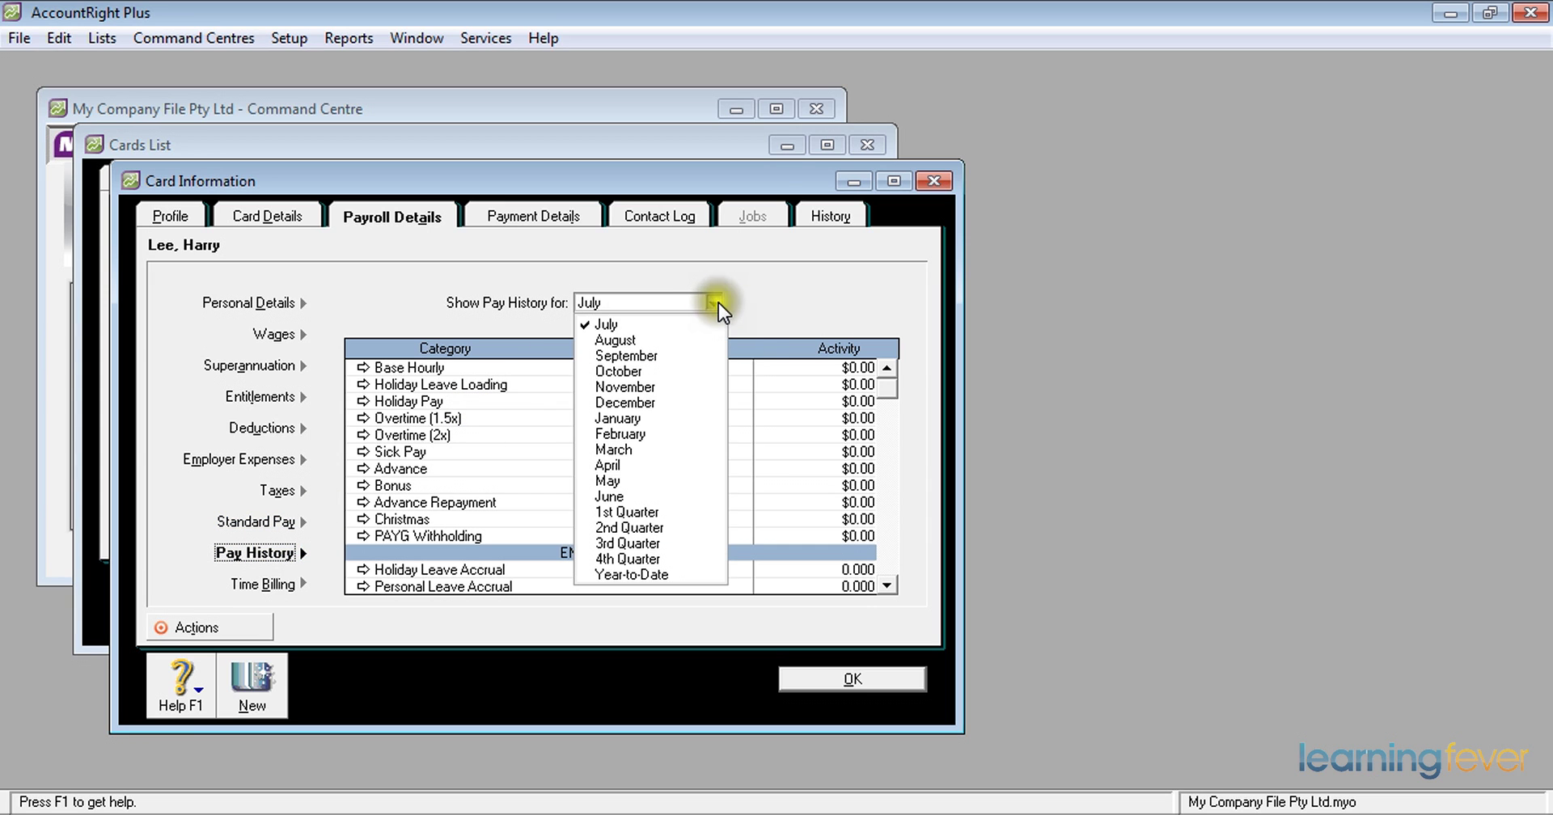
left_click(629, 576)
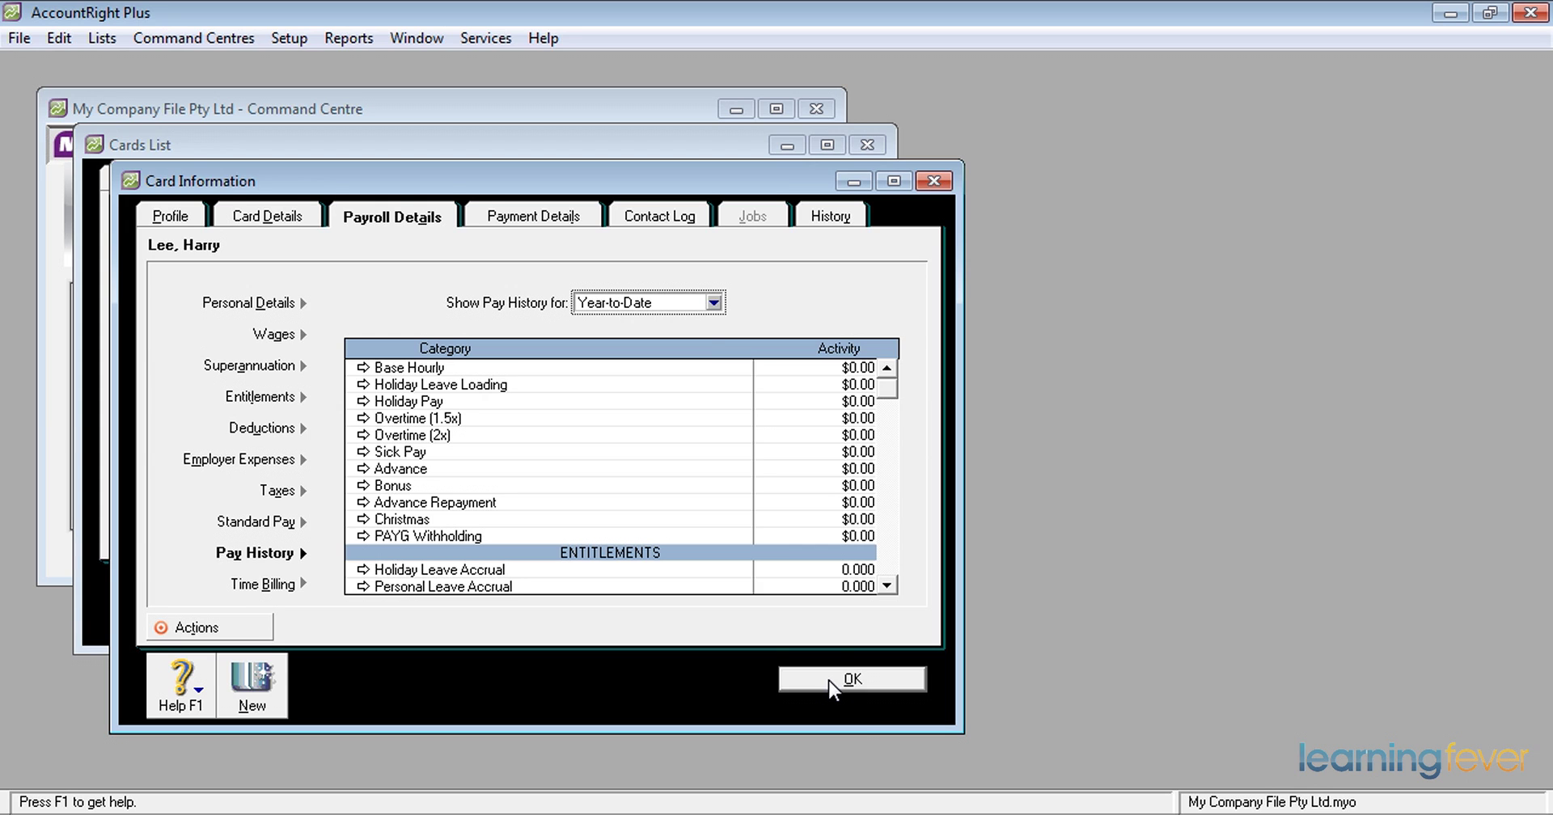
left_click(829, 681)
left_click(778, 625)
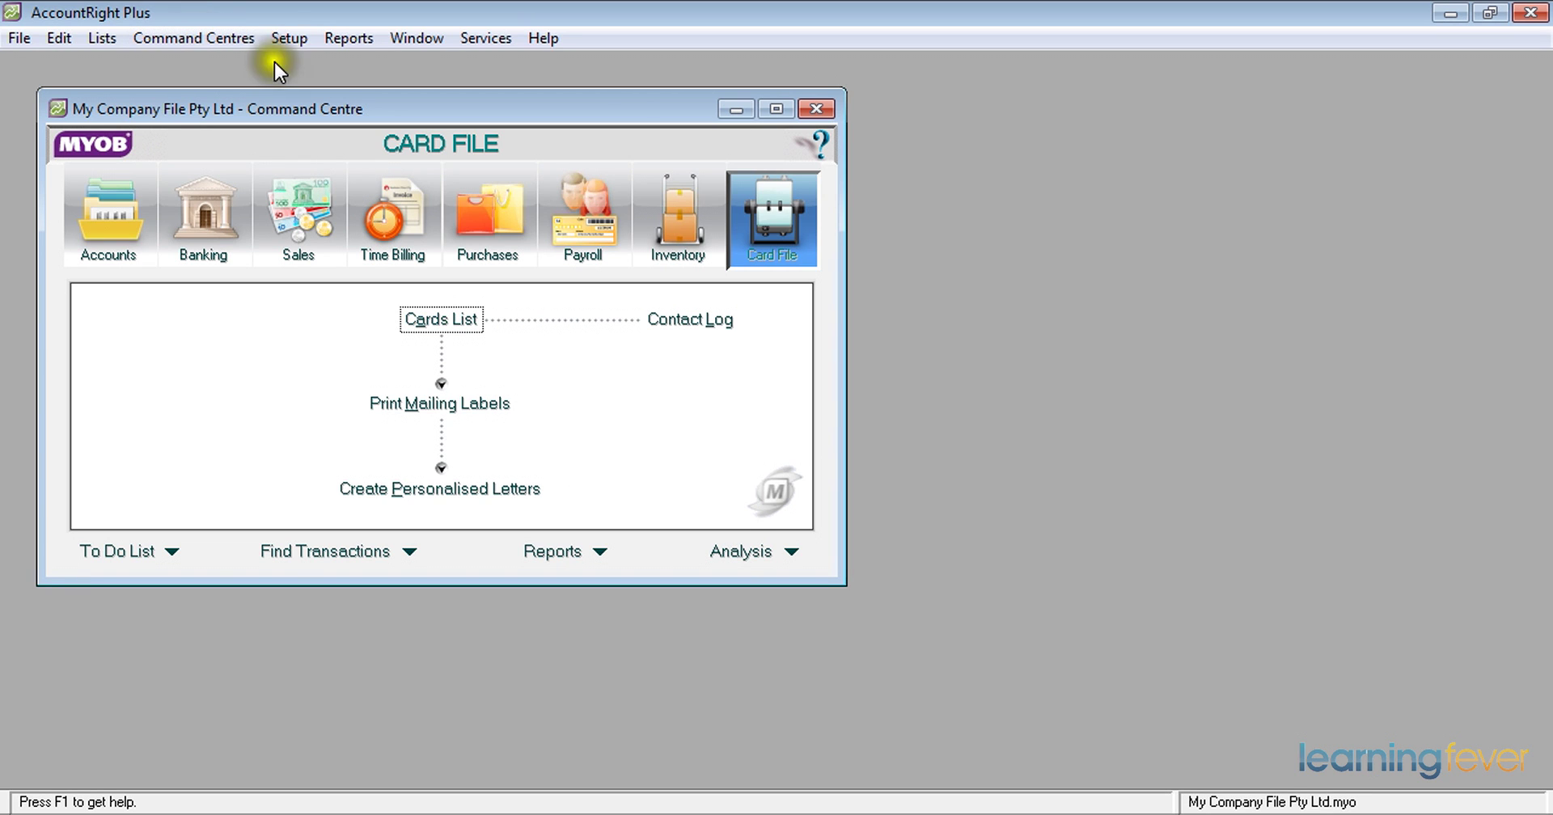
Check the current payroll year in the General Payroll Information and close it
left_click(291, 38)
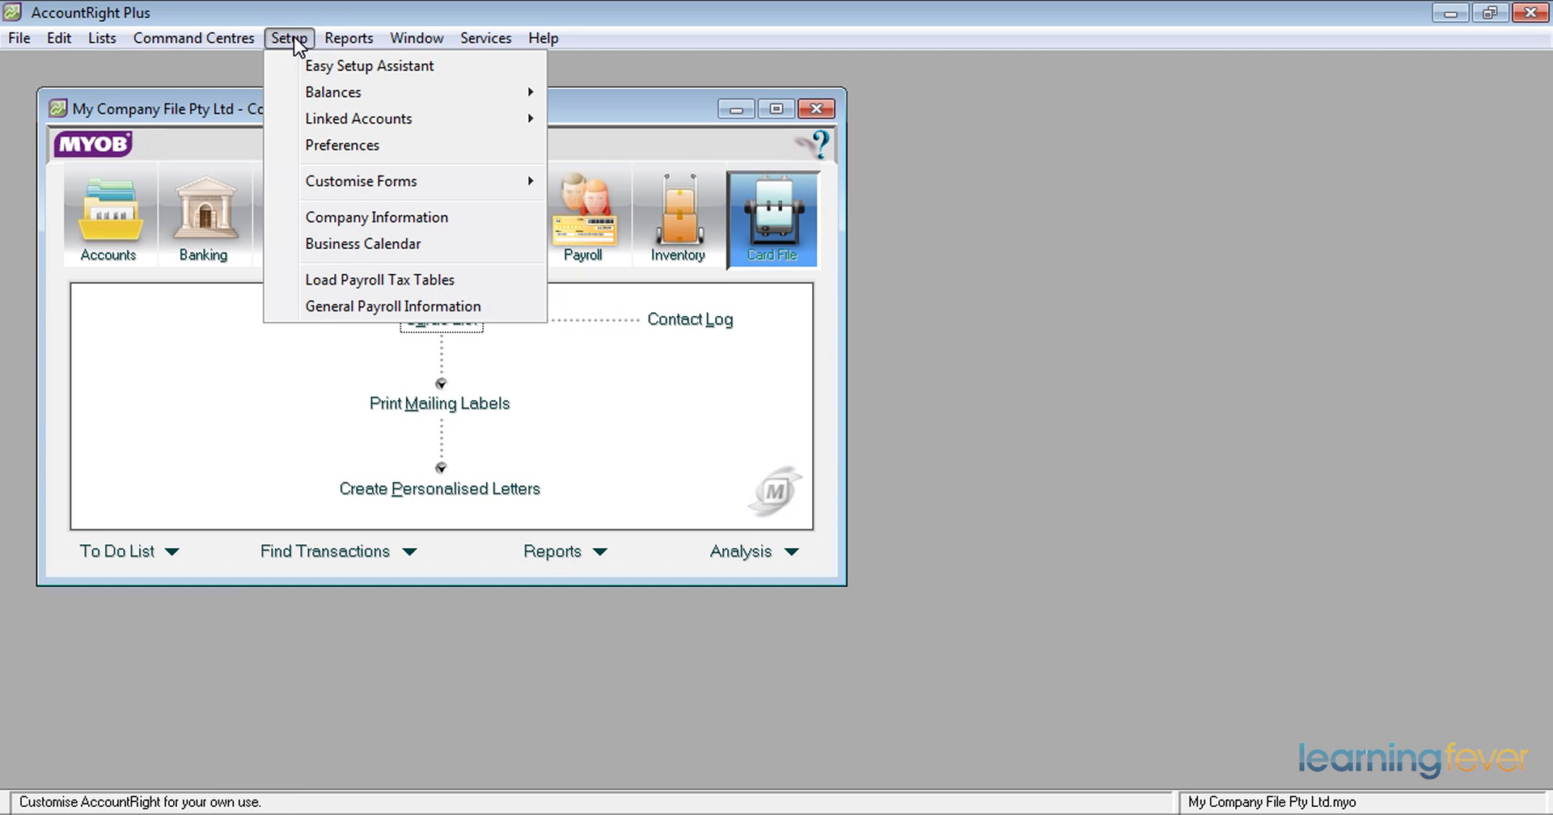
left_click(371, 305)
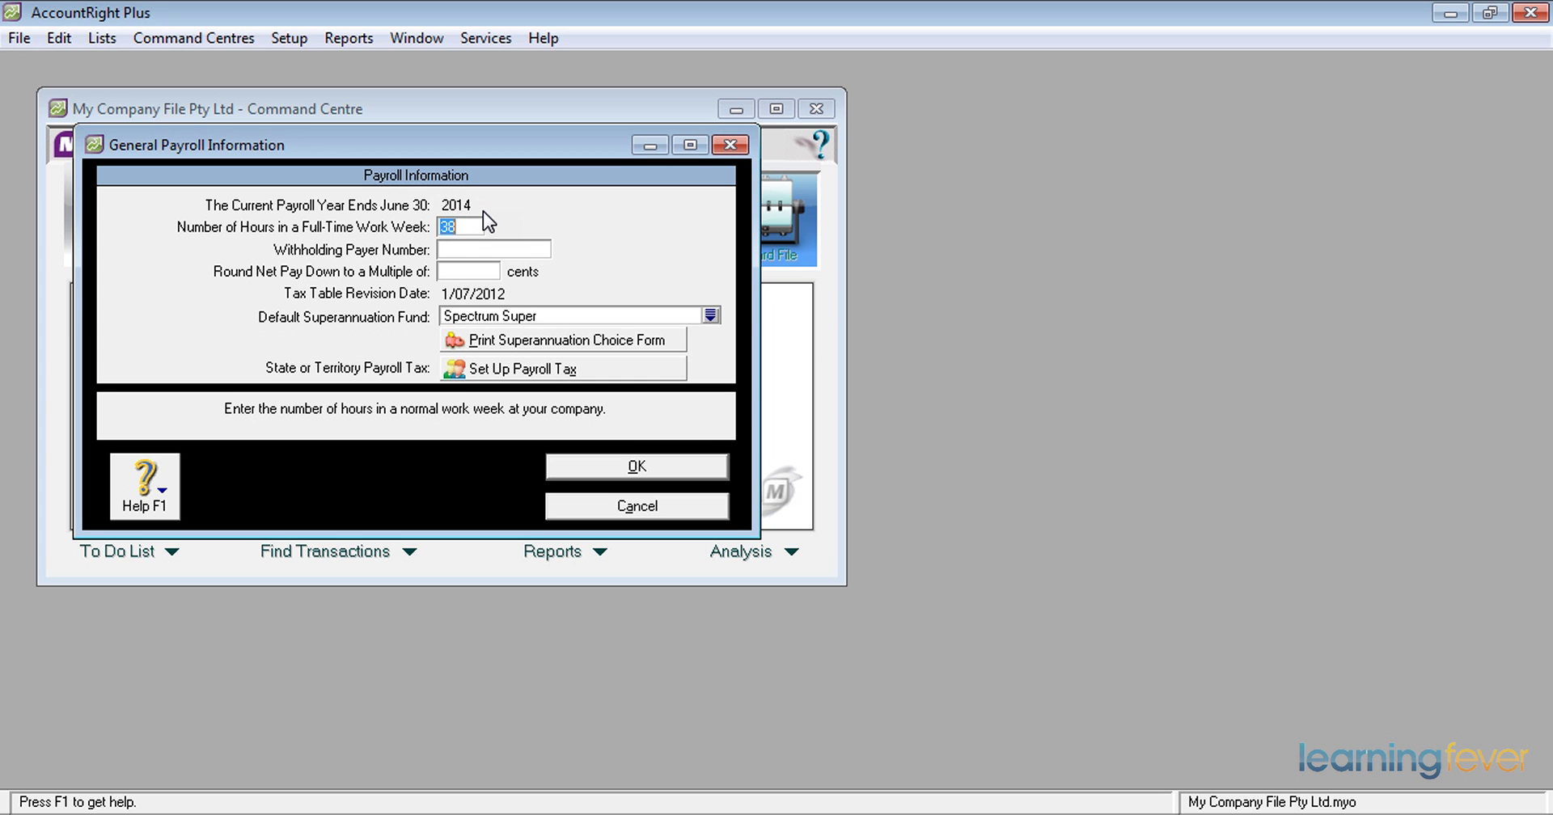
left_click(589, 464)
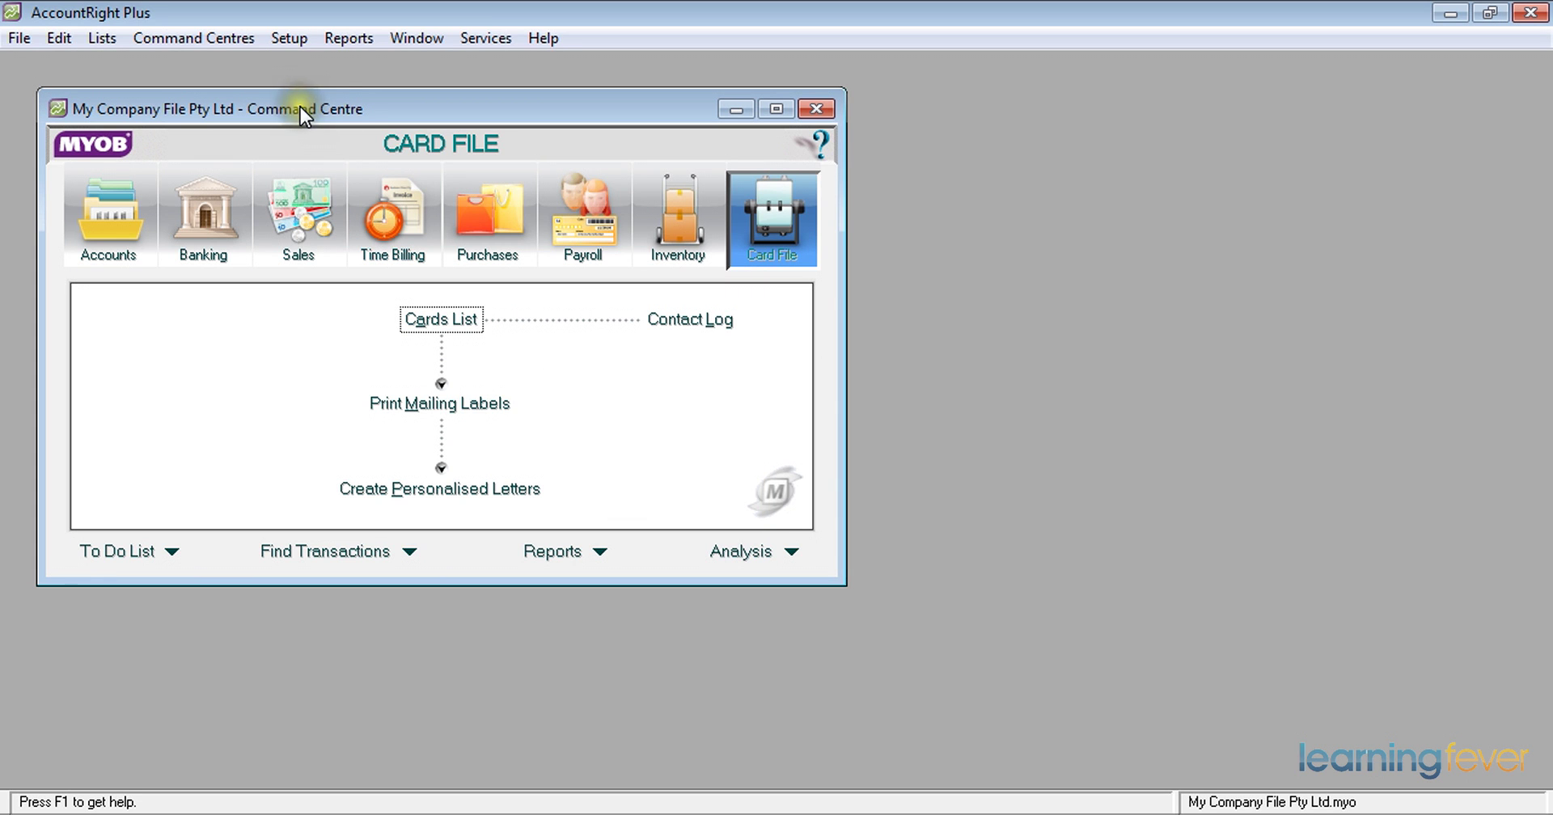
Load the payroll tax tables into the company file
left_click(289, 40)
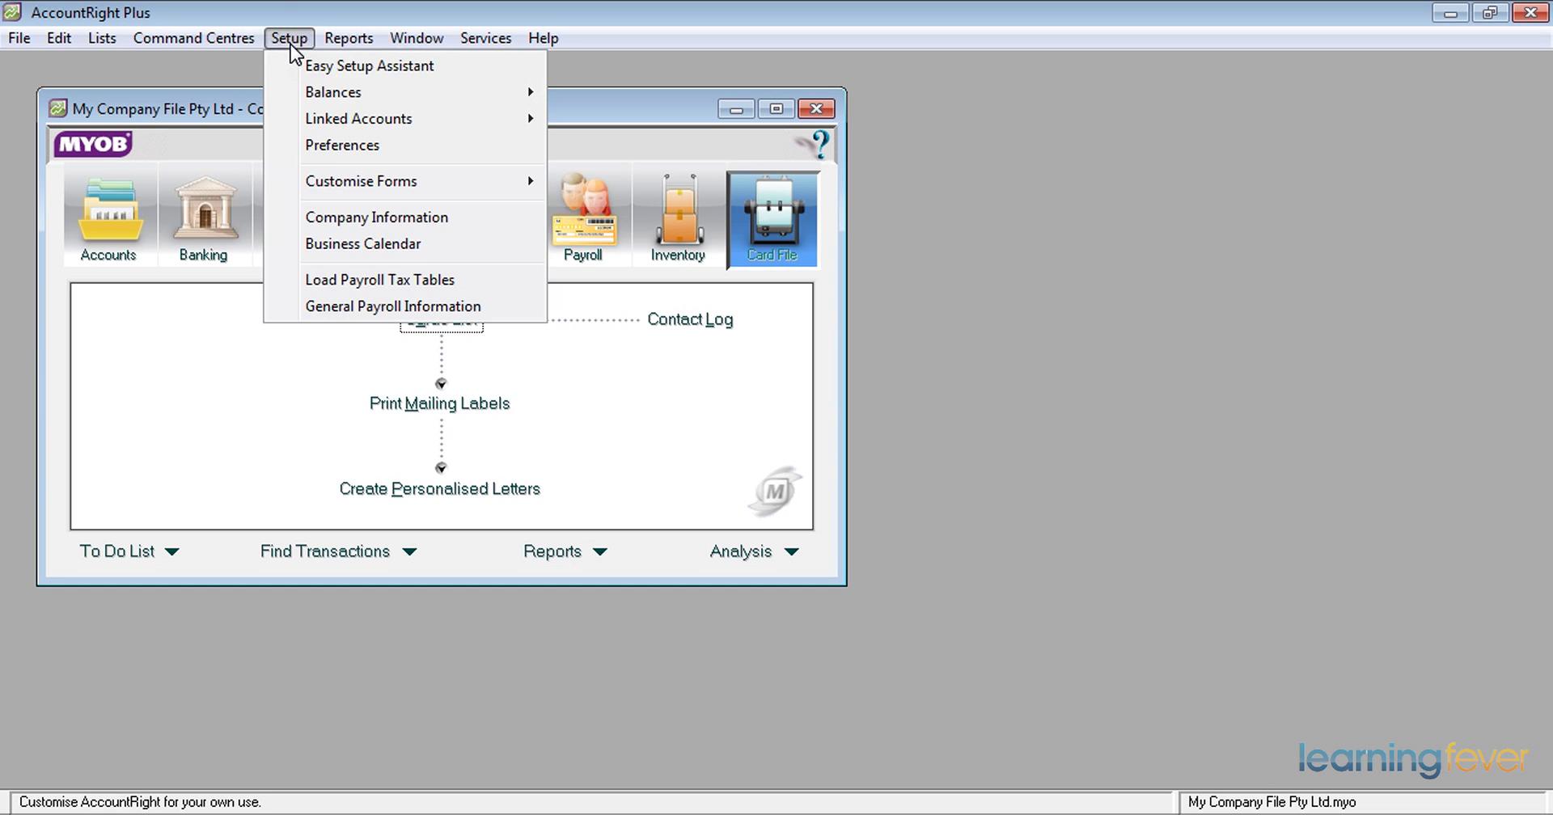
left_click(340, 282)
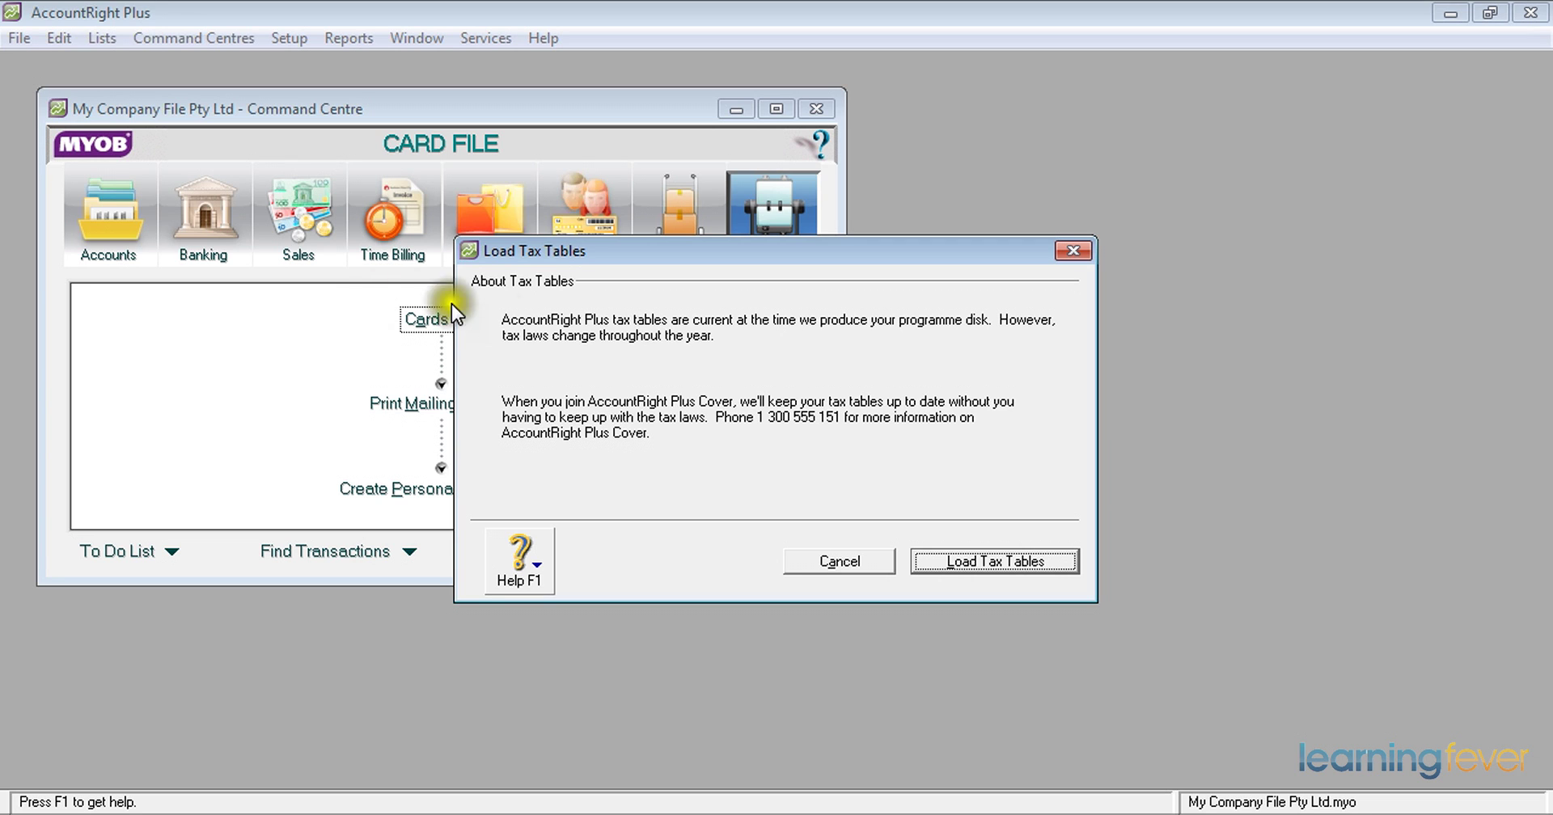
left_click(993, 565)
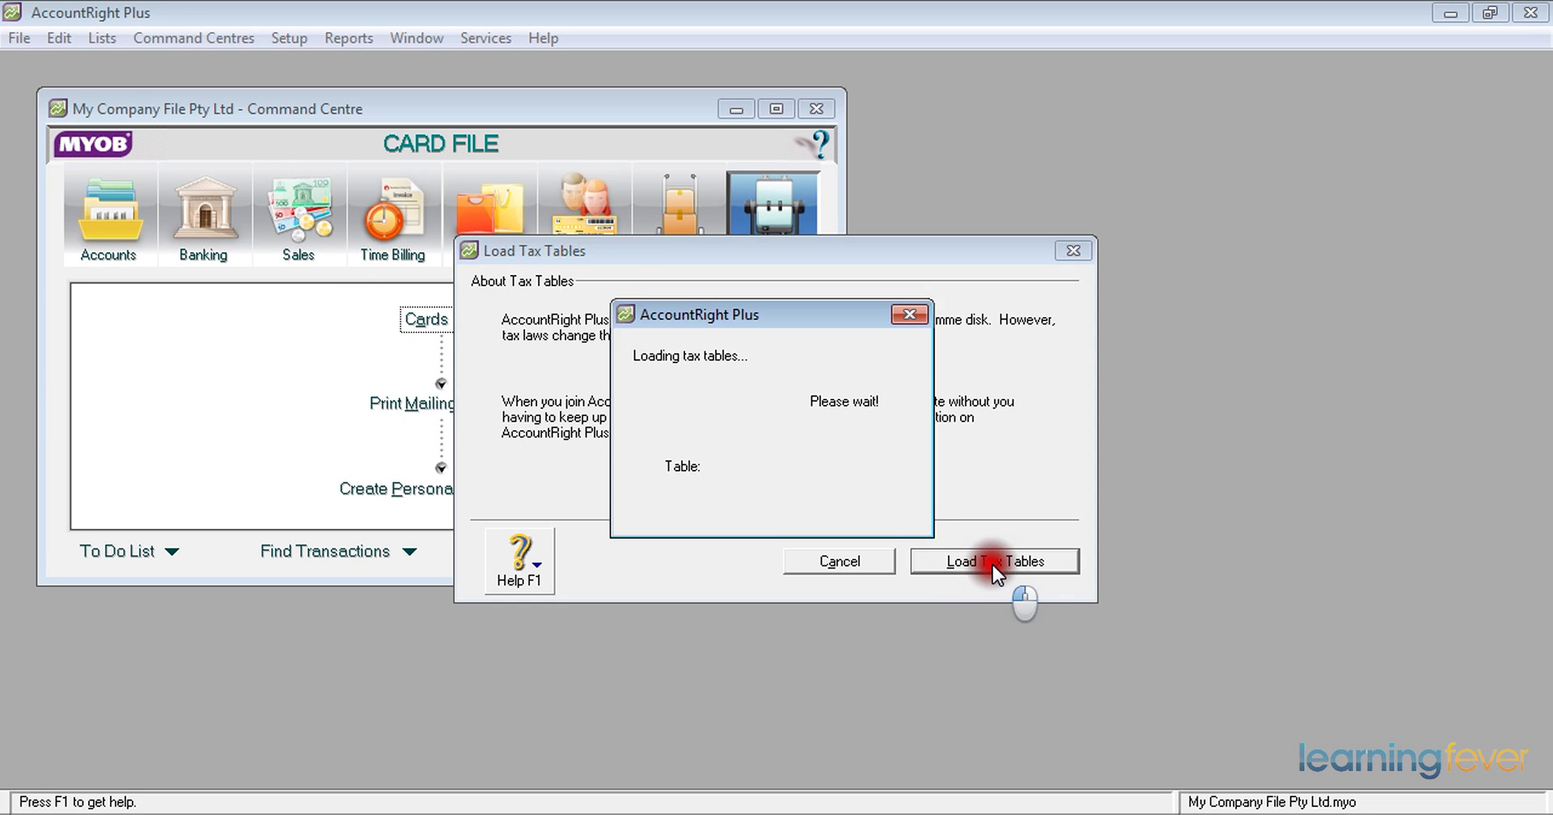